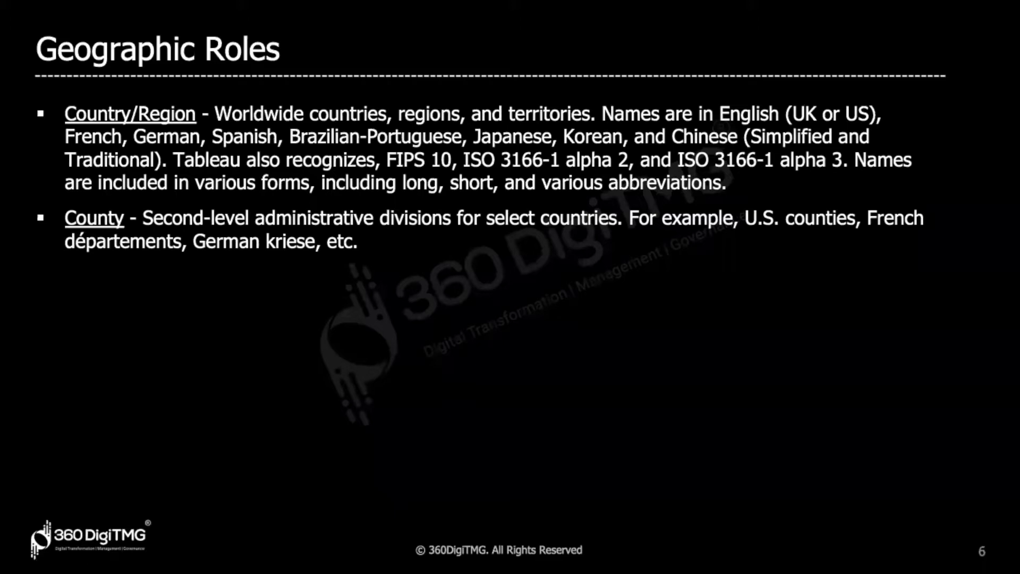
key(Right)
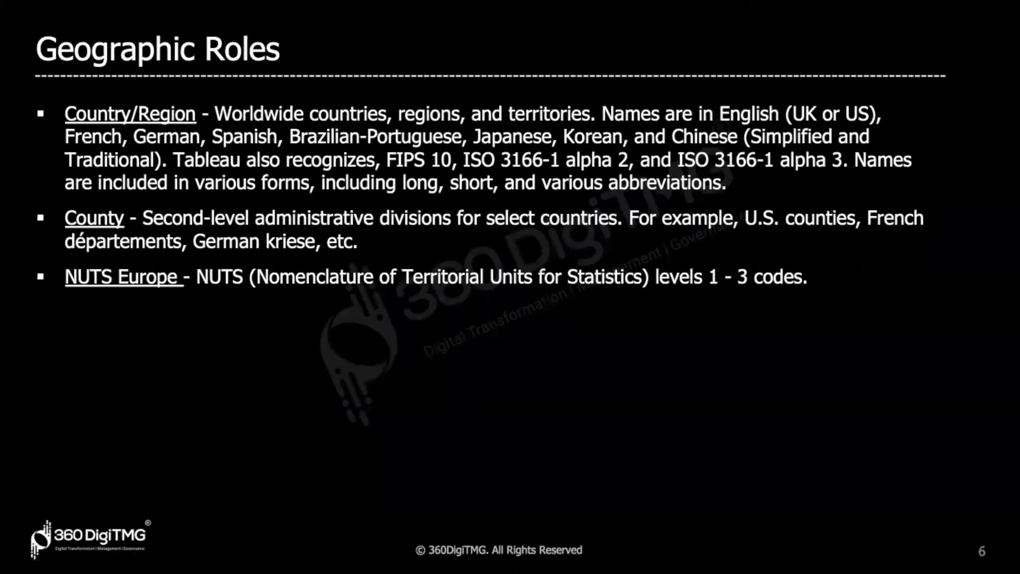
click(293, 345)
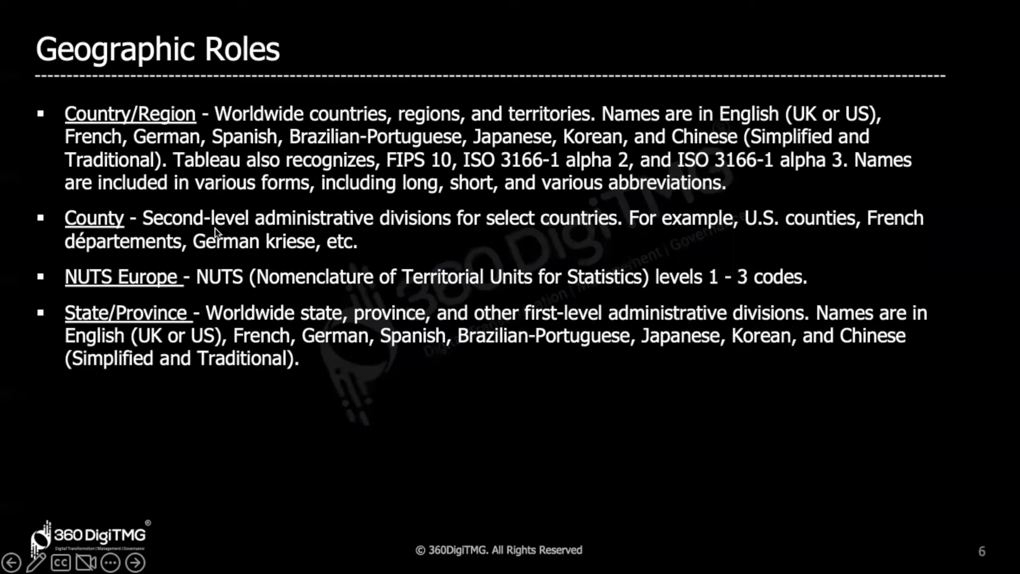
click(345, 407)
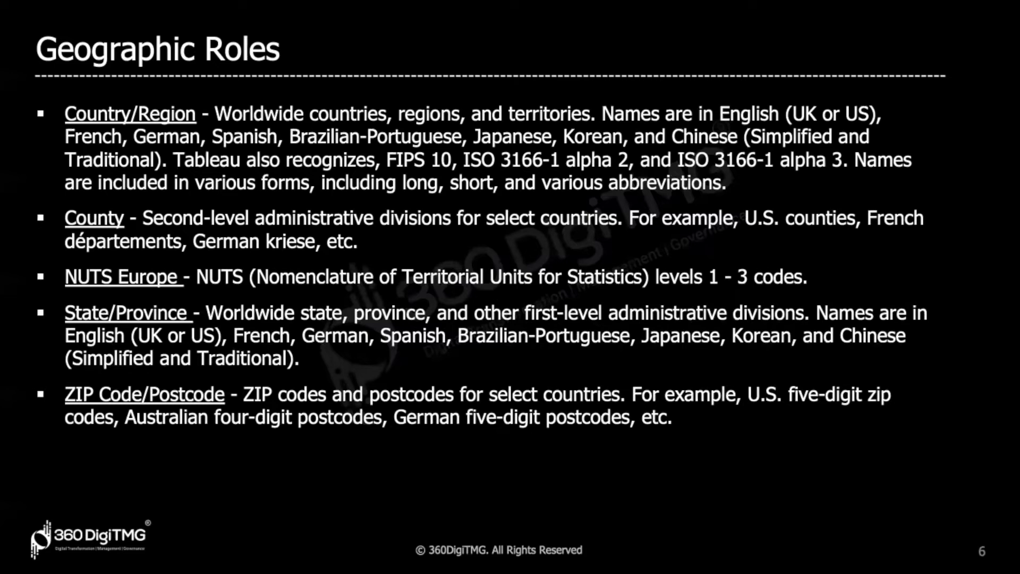
click(244, 475)
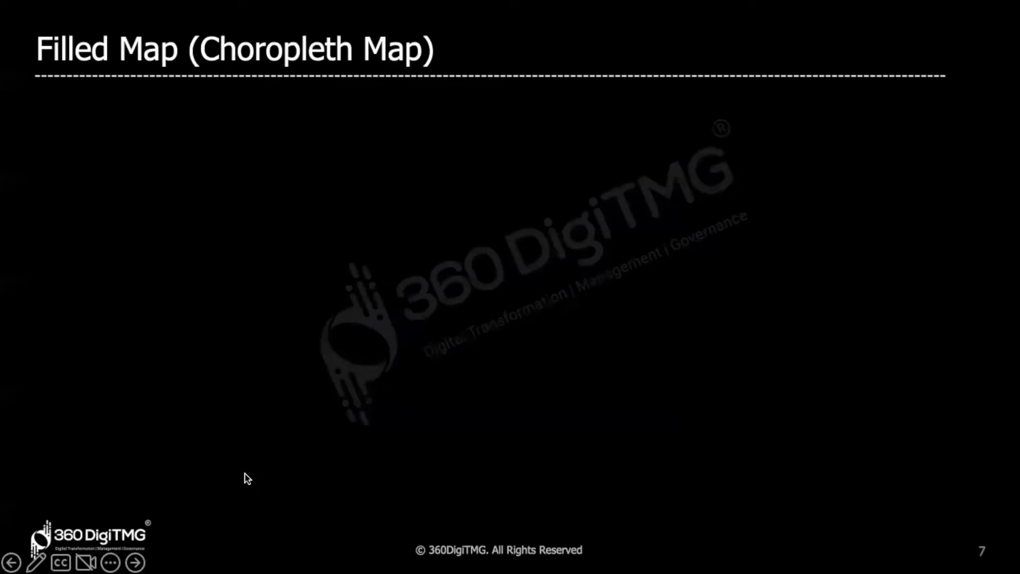
click(265, 355)
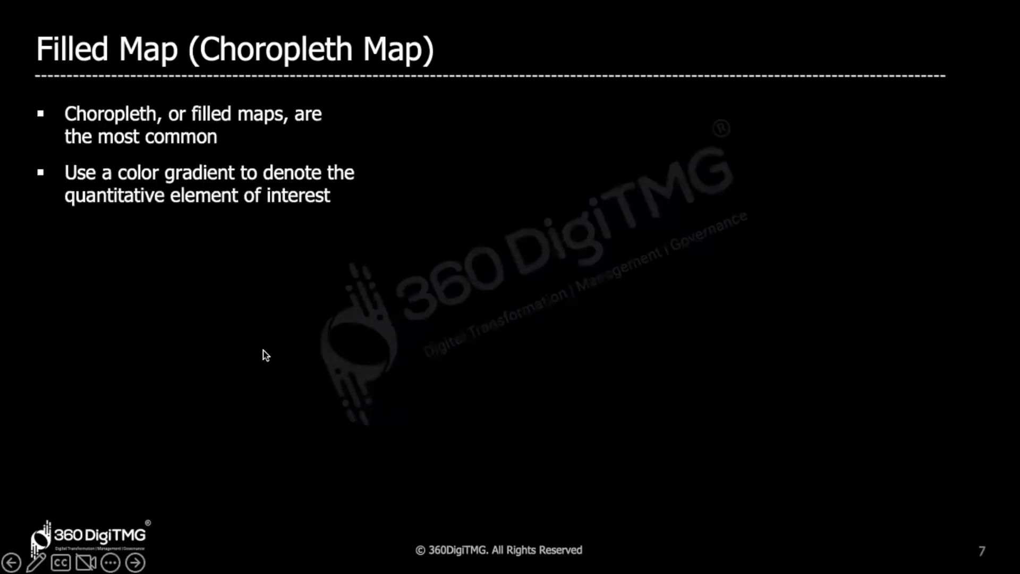
click(266, 355)
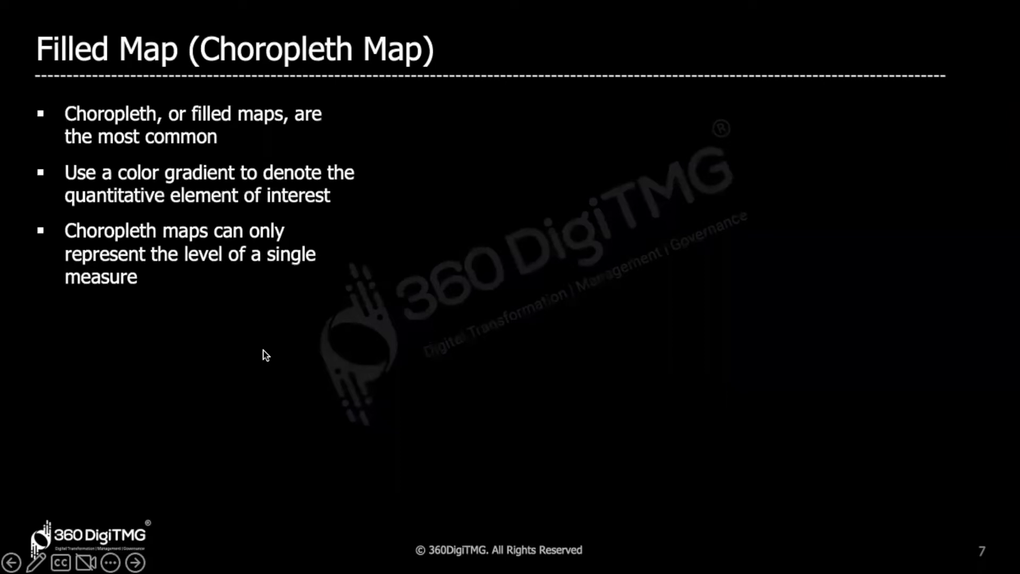
click(266, 355)
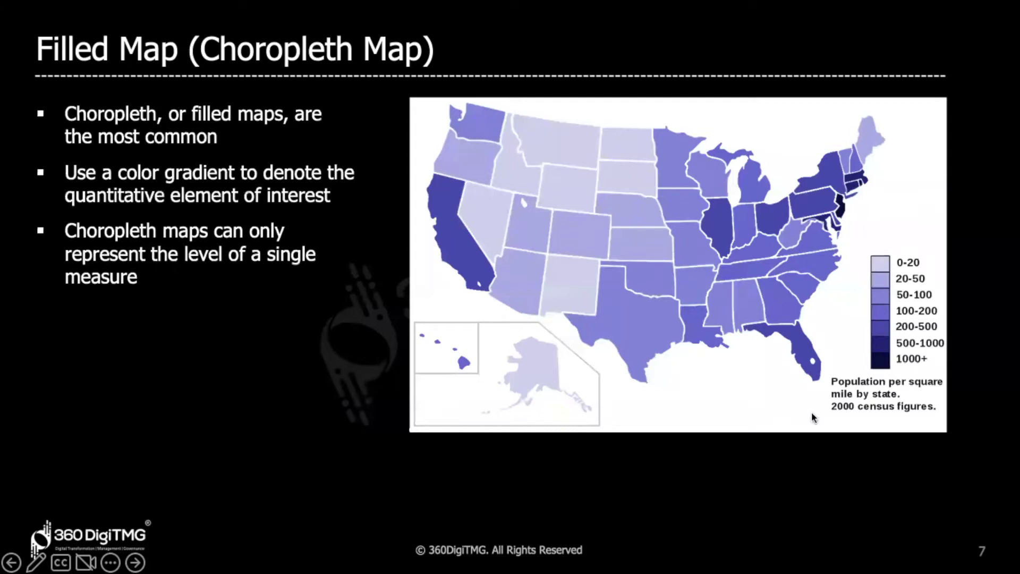
click(305, 437)
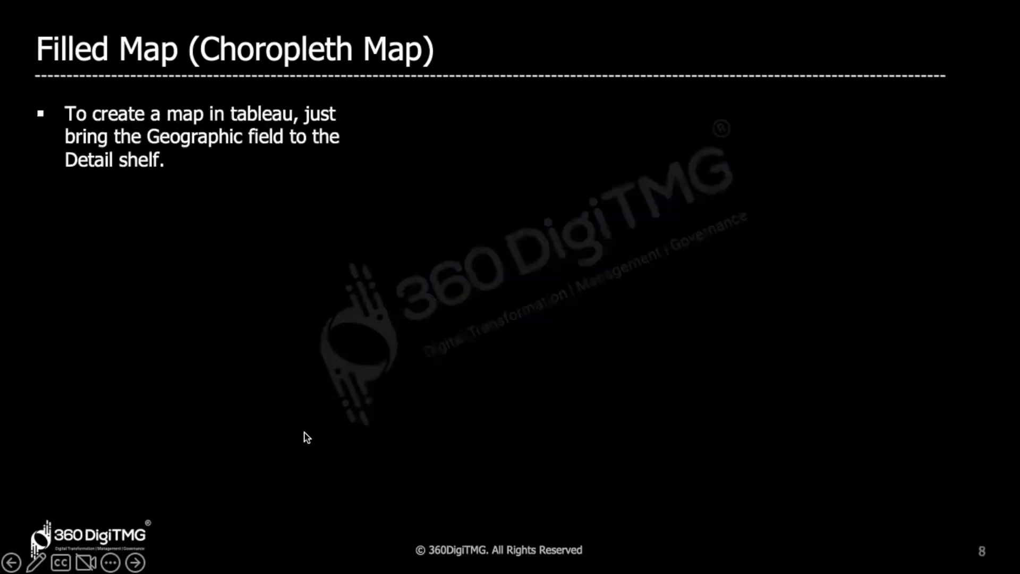
click(307, 437)
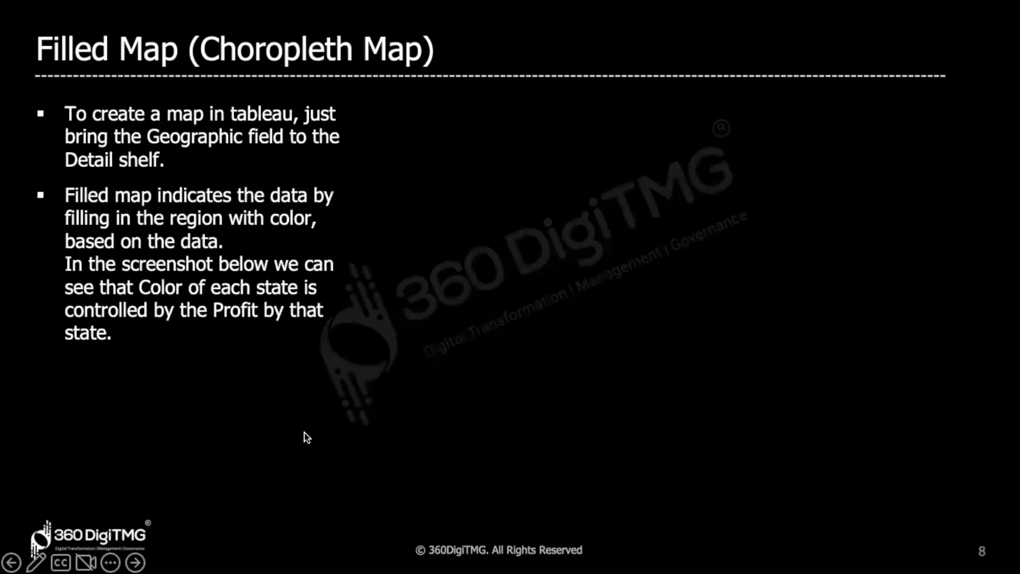
click(304, 432)
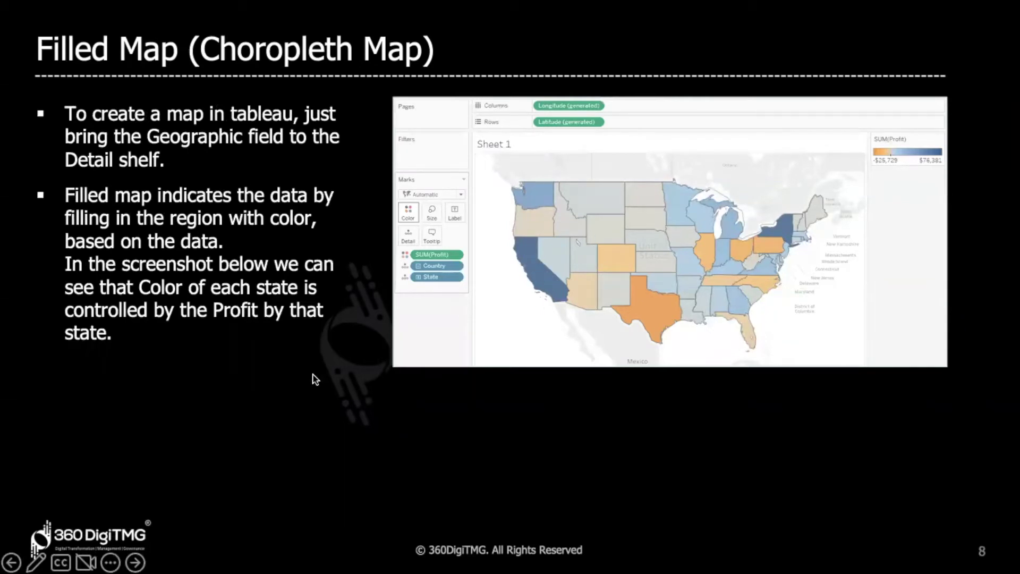
Switch to Tableau and append "- Filled Map" after the sheet name in the Geographical Maps worksheet title.
key(super+Tab)
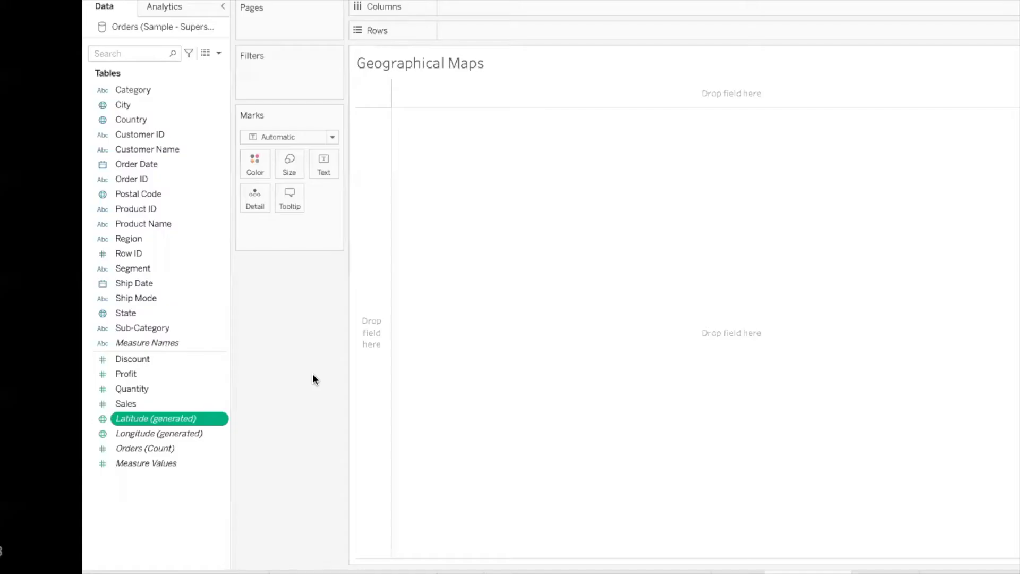
double_click(467, 68)
text(- )
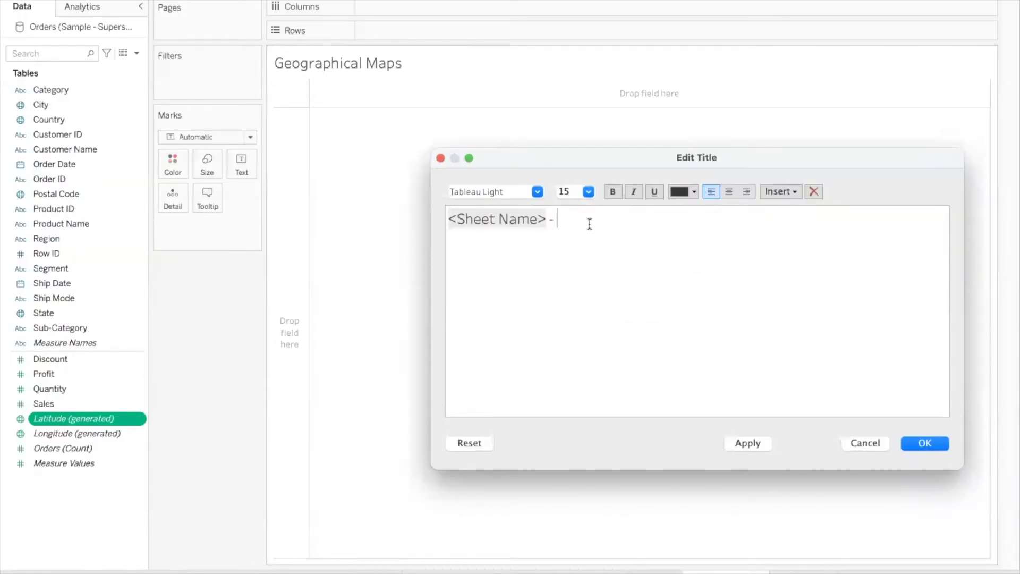
text(Filled Map)
click(925, 443)
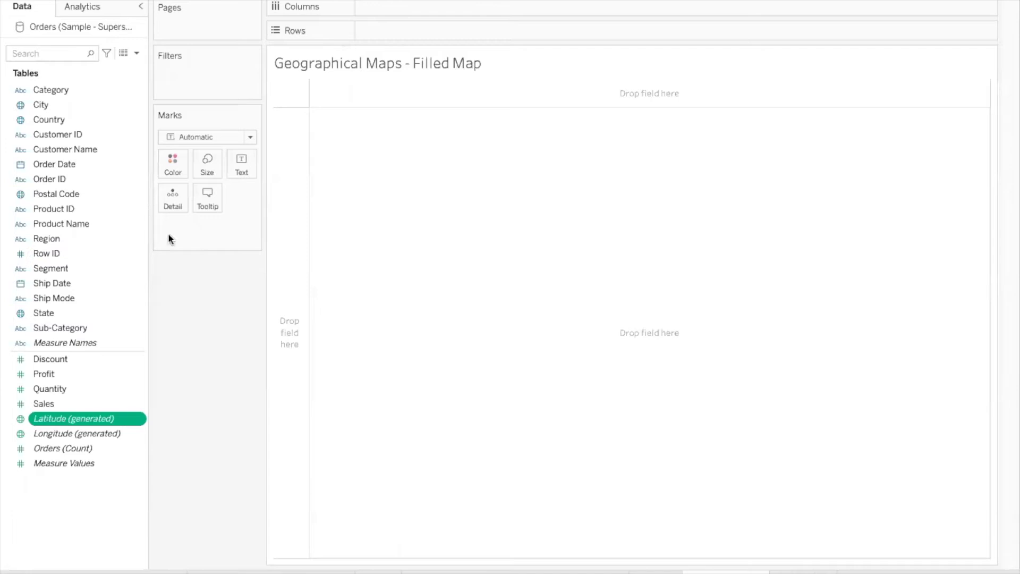
Build a map by adding the Country field and the State field as mark detail.
click(55, 120)
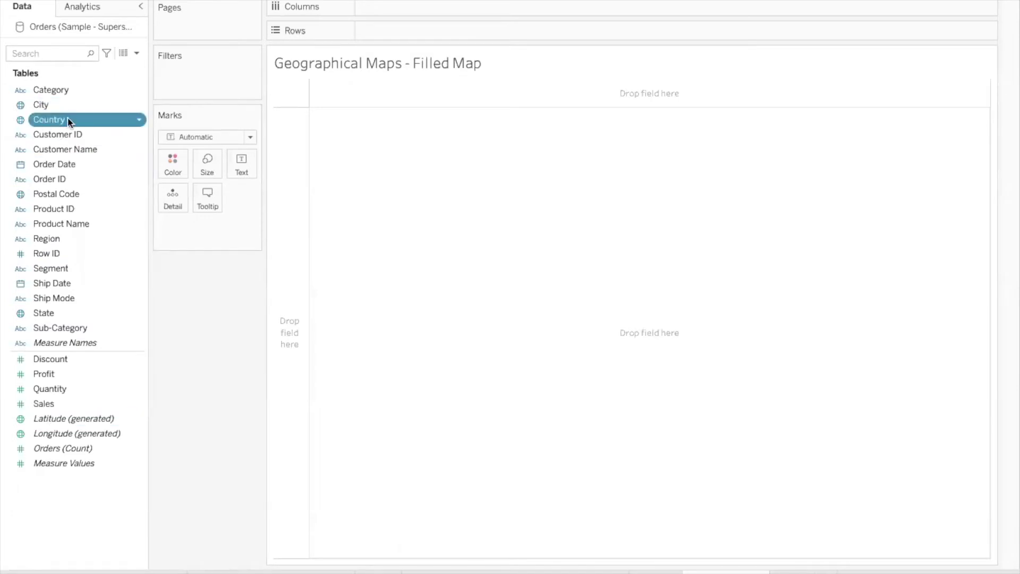
drag(69, 121, 184, 223)
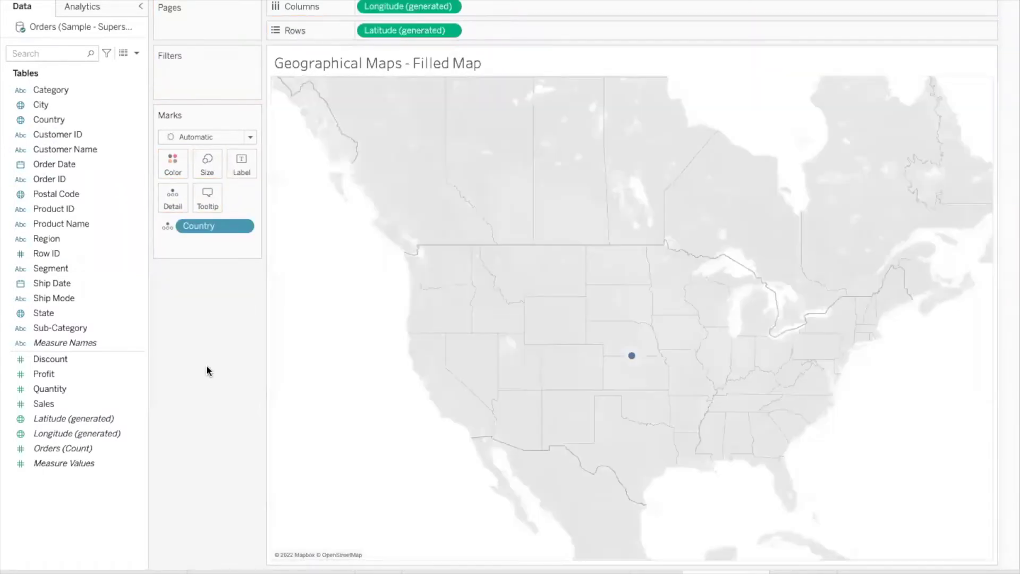
click(108, 418)
click(96, 434)
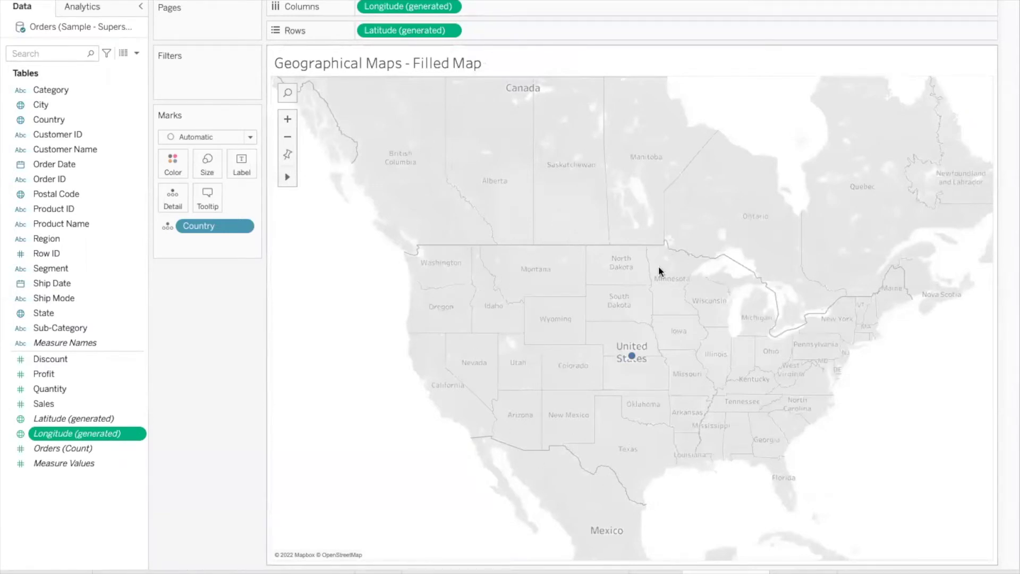
mouse_move(633, 364)
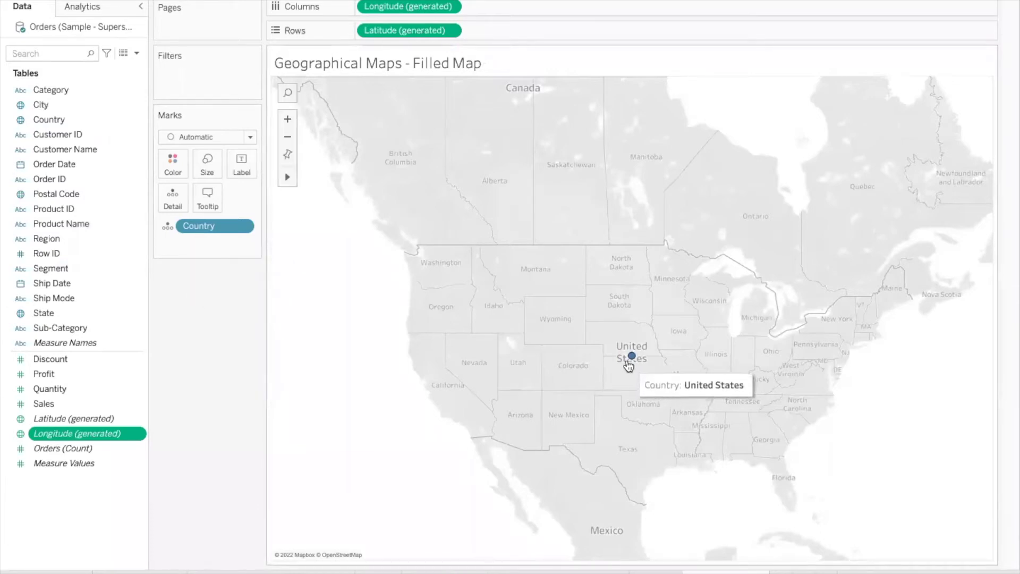
click(47, 314)
drag(46, 314, 172, 207)
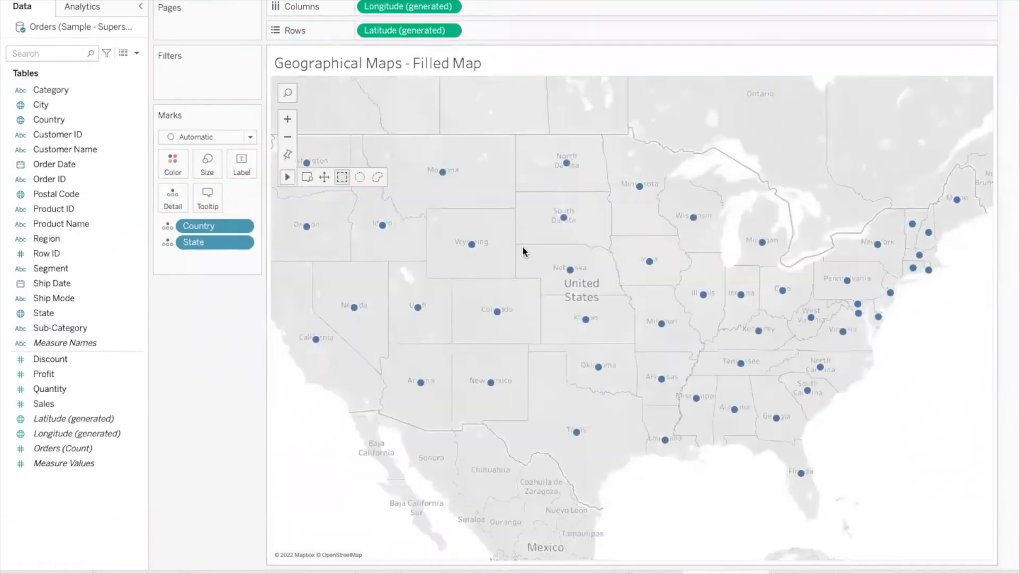
Colour the states on the map by Profit and check California's details.
click(109, 375)
click(75, 376)
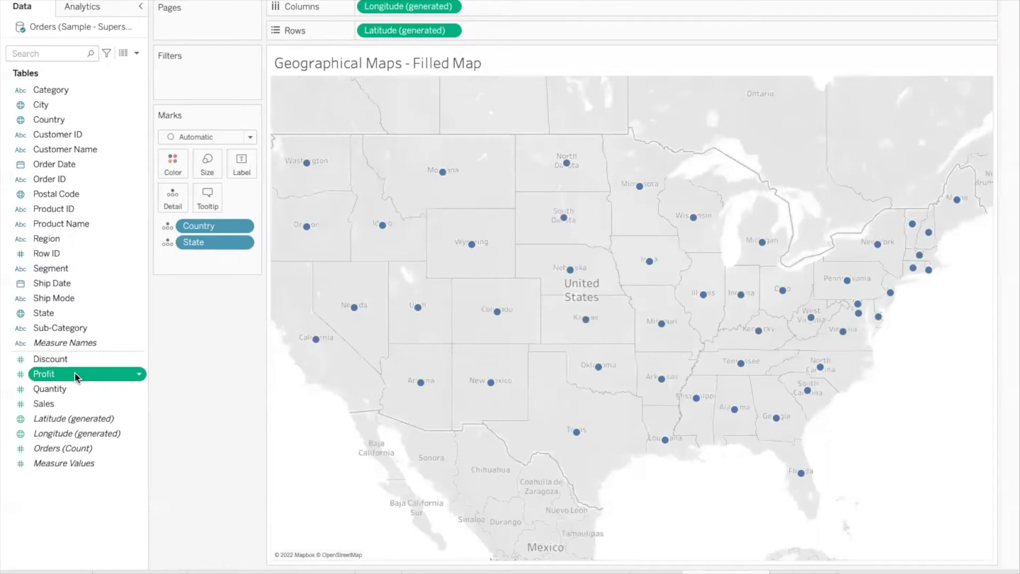
drag(75, 377, 172, 170)
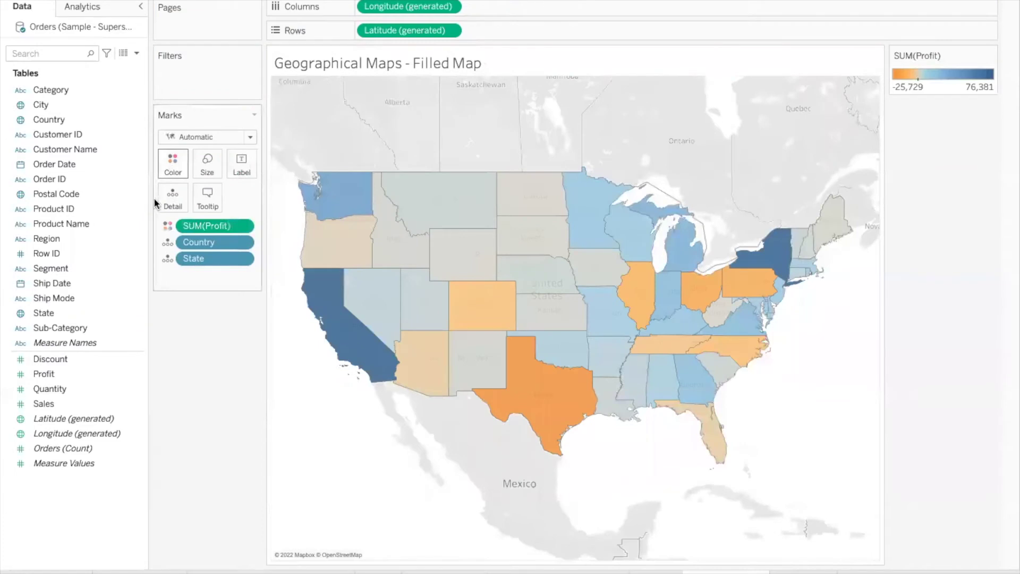
click(317, 280)
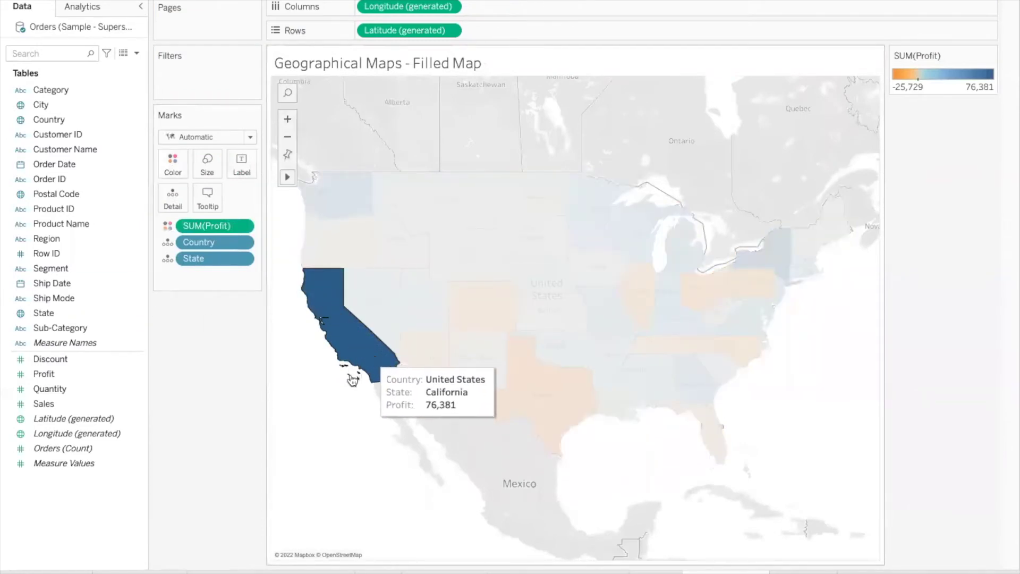
click(331, 419)
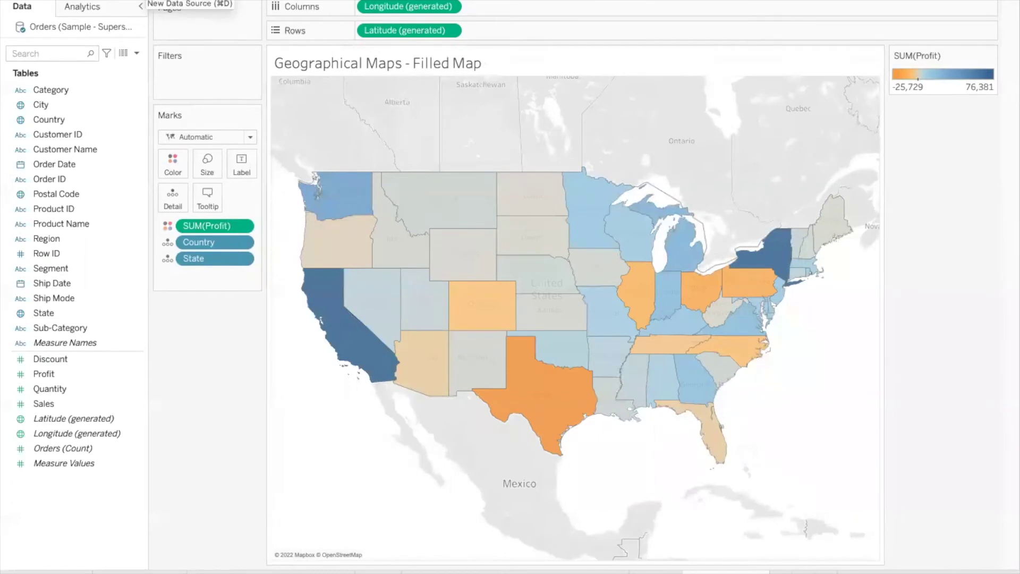
Add a new Excel data source from the Tableau DataSources folder in Documents, using global_superstore_2016.xlsx.
key(ctrl+d)
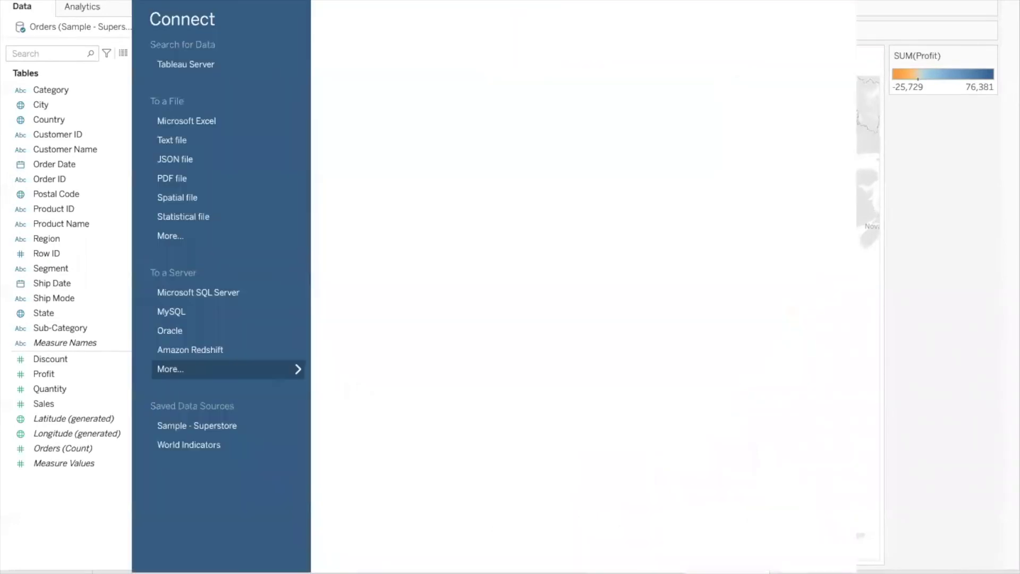
click(235, 128)
scroll(405, 212, down, 5)
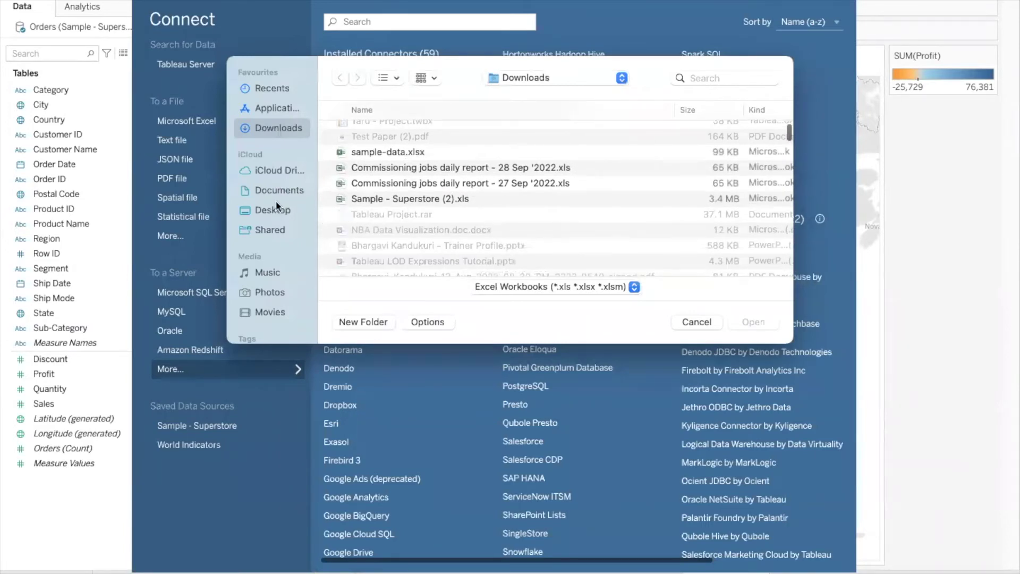
click(275, 189)
scroll(419, 215, down, 1)
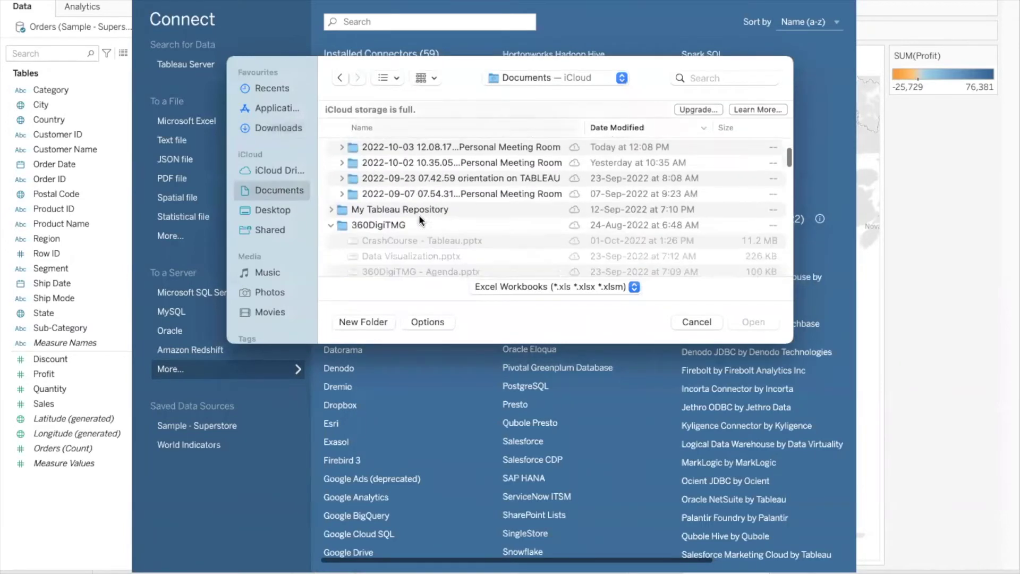
scroll(419, 215, down, 2)
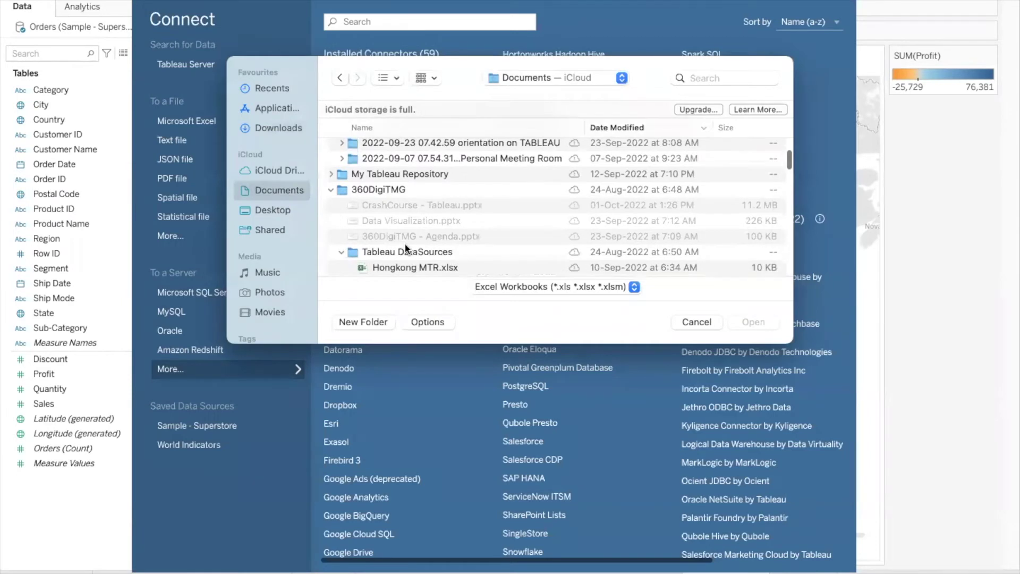
scroll(405, 249, down, 5)
scroll(402, 208, down, 5)
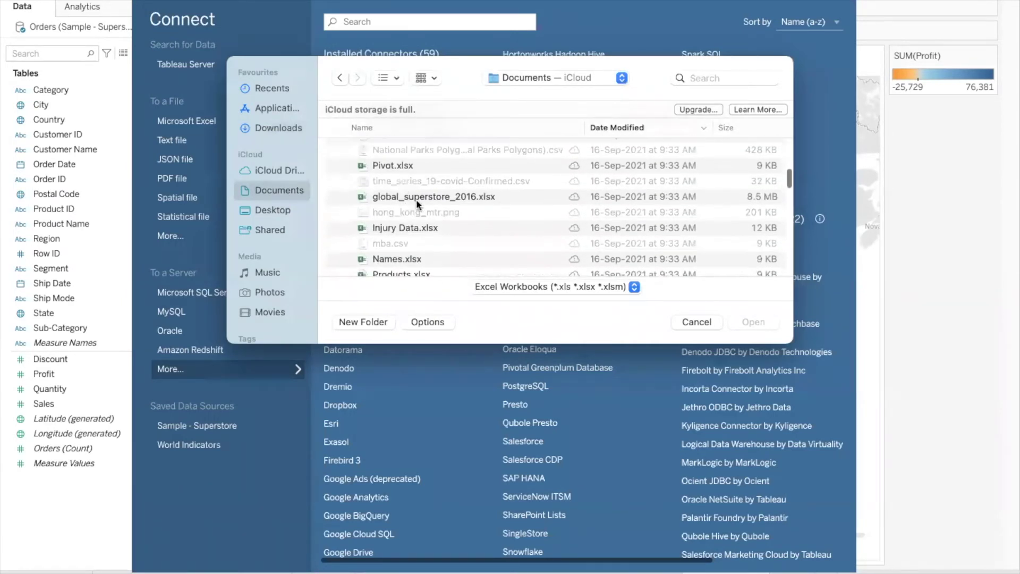
click(417, 199)
click(753, 322)
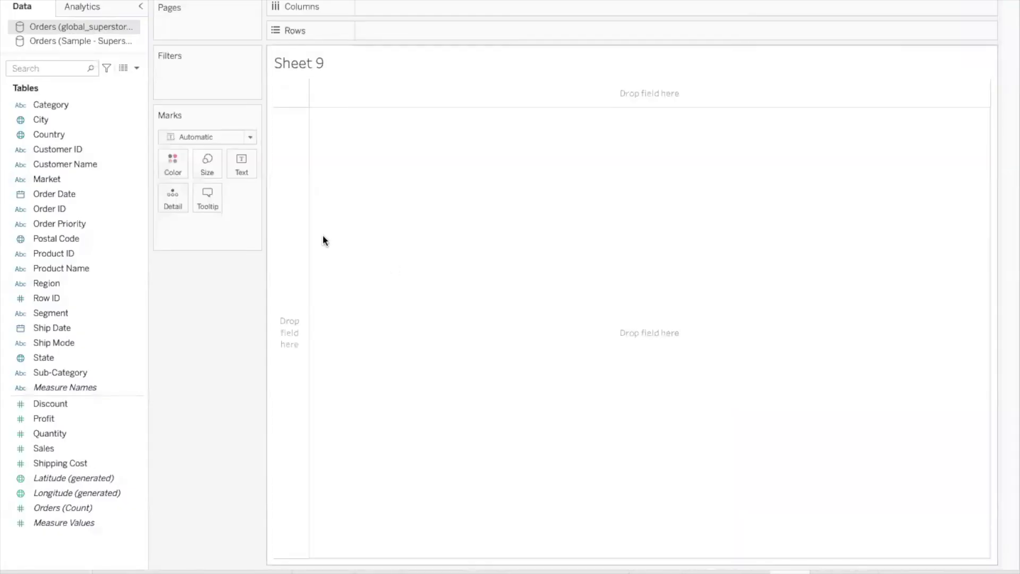
Plot the global superstore's Country field as mark detail on Sheet 9, and return to the filled map sheet.
drag(48, 134, 174, 197)
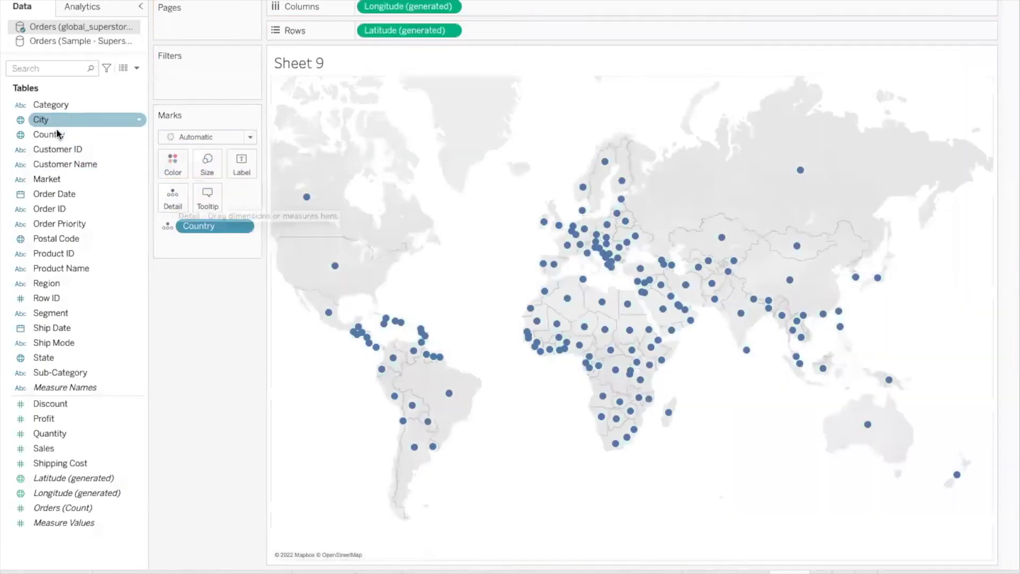
click(57, 131)
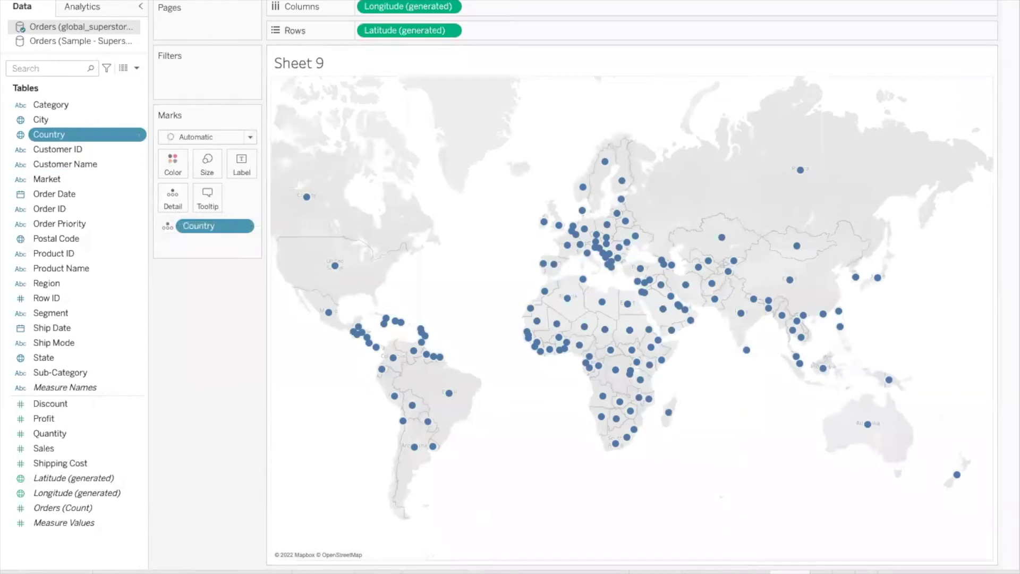
click(754, 572)
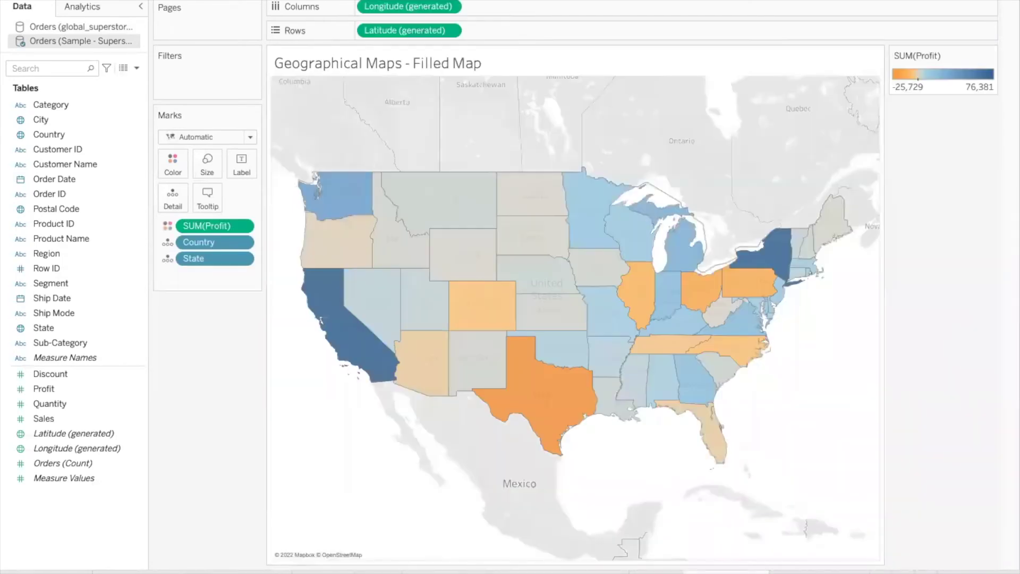
On the Symbol Map sheet, add Country and State from the Sample - Superstore orders as mark detail and colour by Profit.
mouse_move(576, 301)
key(ctrl+Tab)
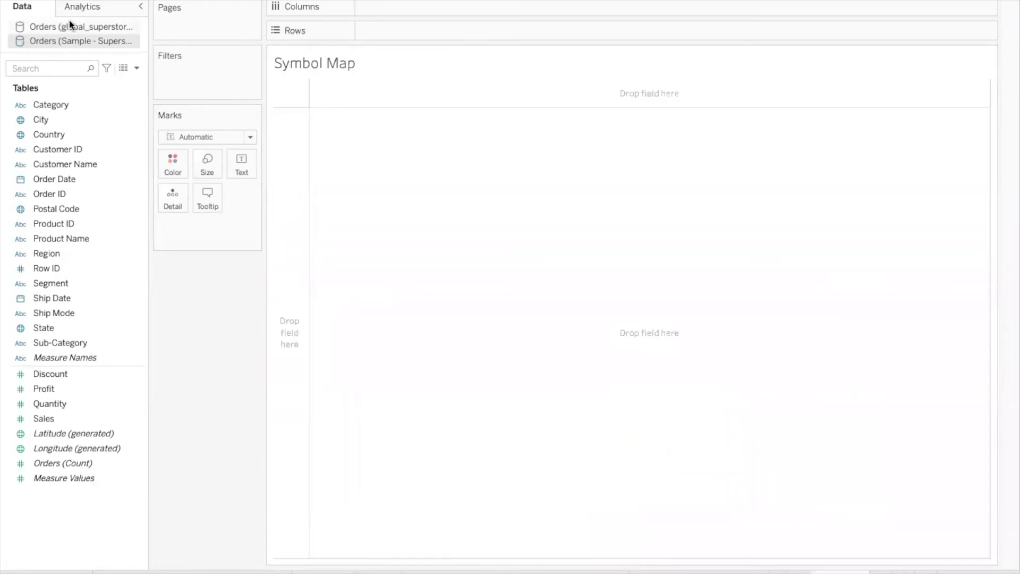
click(44, 137)
drag(57, 151, 171, 200)
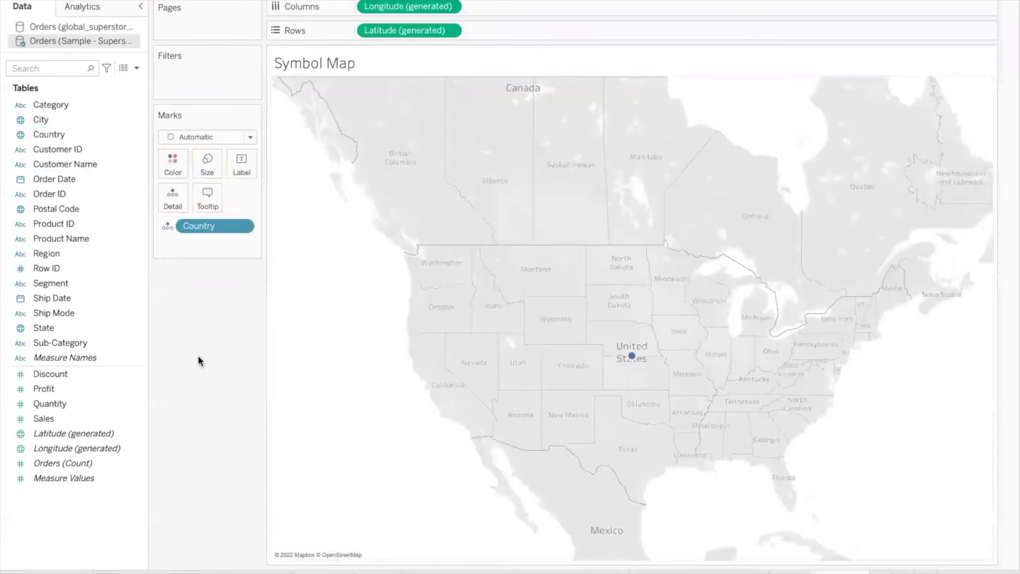
drag(53, 333, 169, 203)
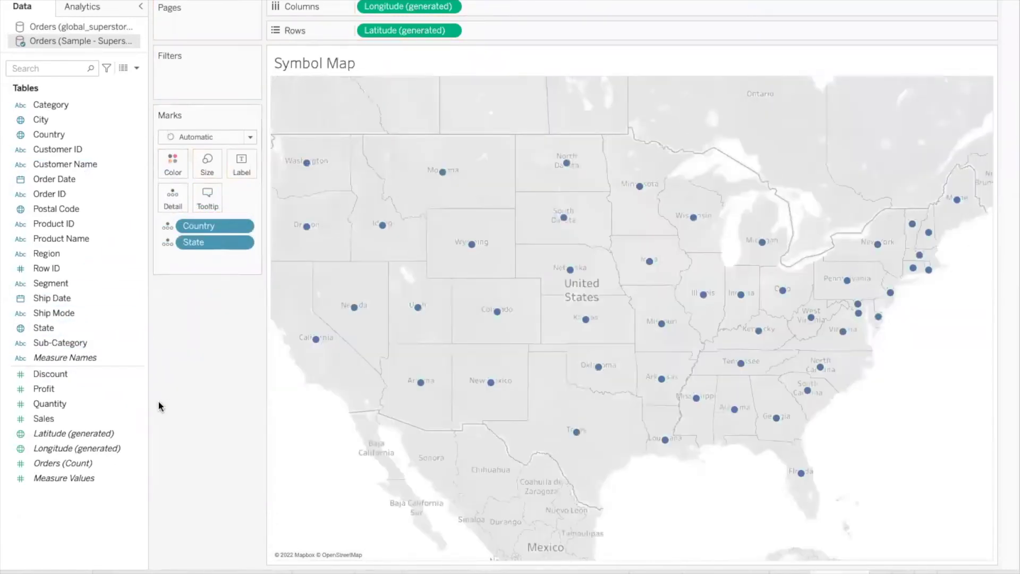
drag(57, 392, 172, 166)
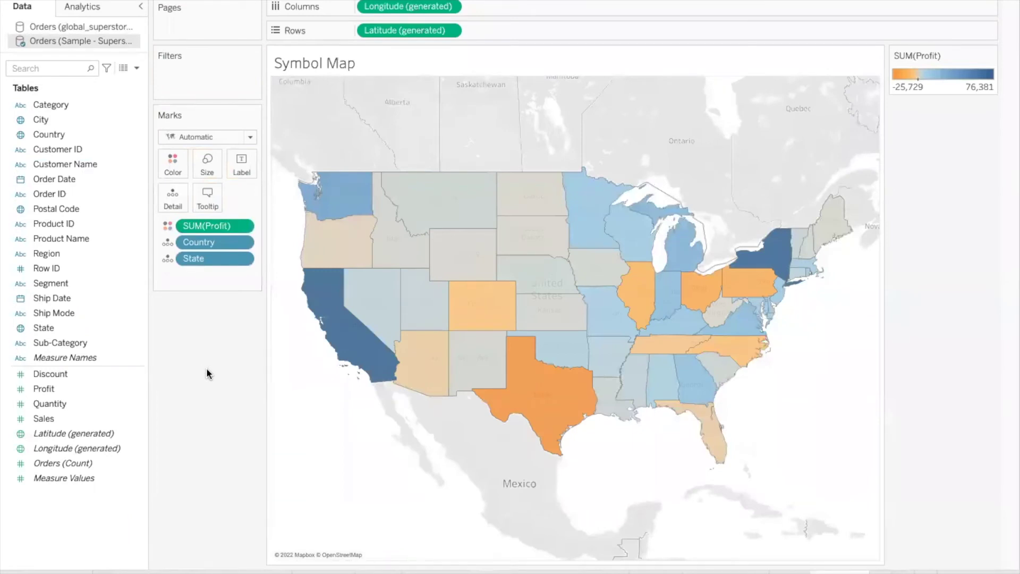
Size the state symbols by Sales and enlarge the marks on the Symbol Map.
drag(62, 419, 202, 172)
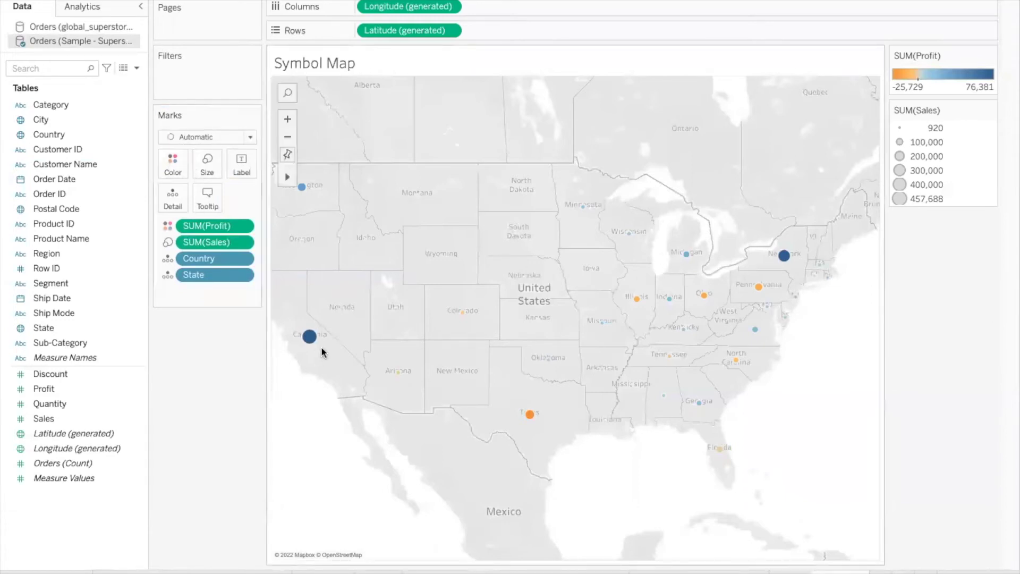
mouse_move(307, 343)
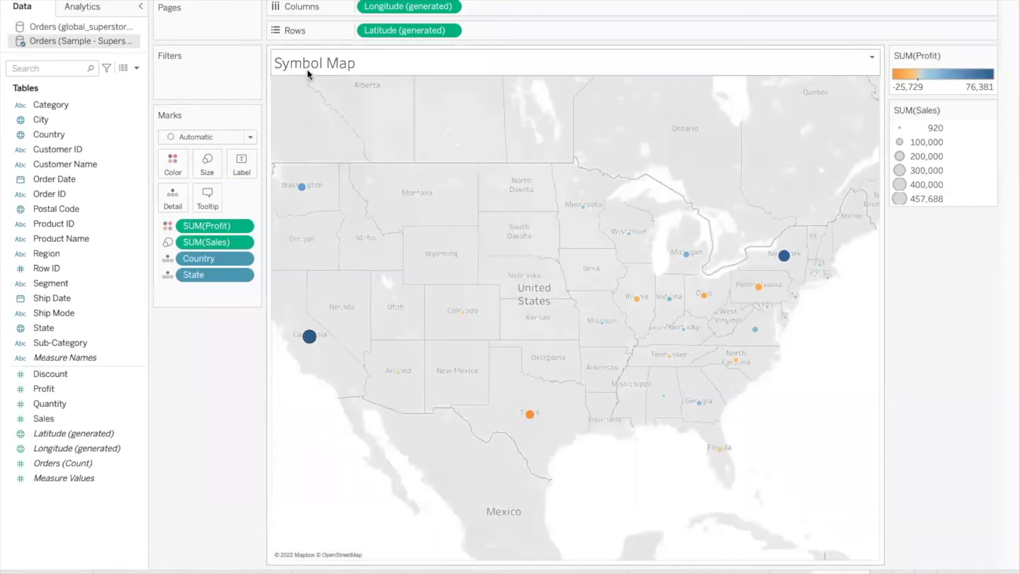
click(212, 166)
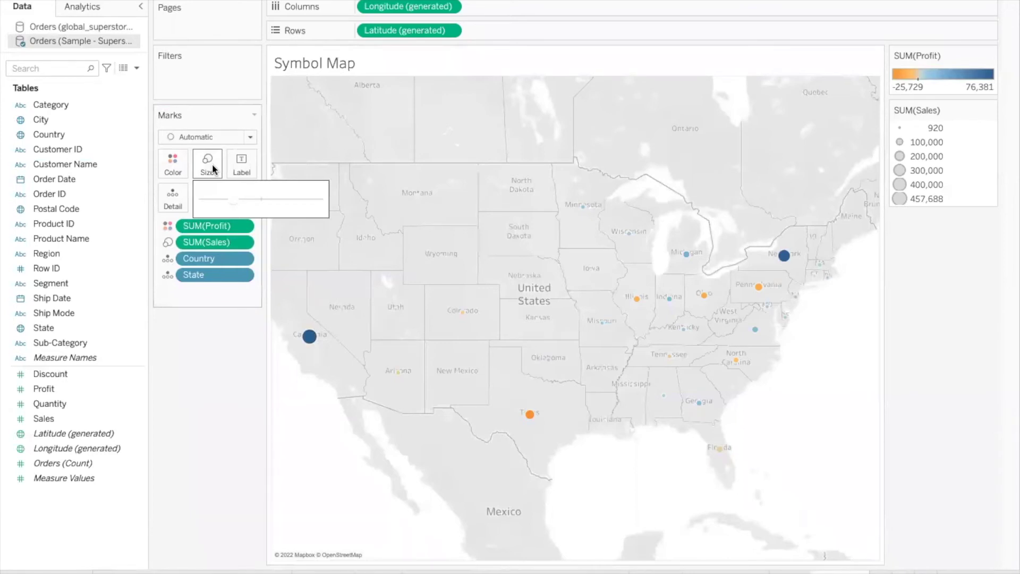
click(256, 198)
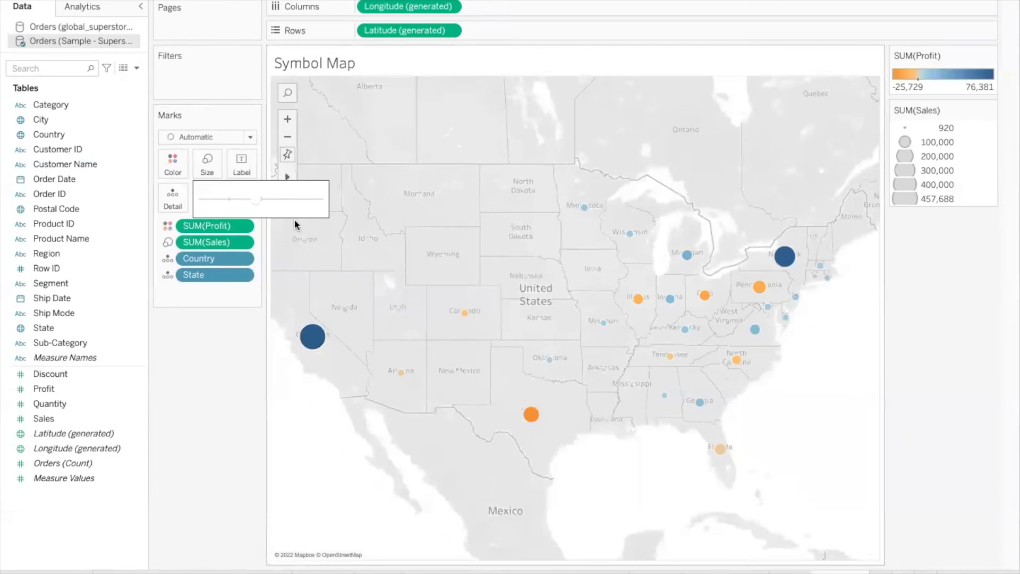
click(263, 198)
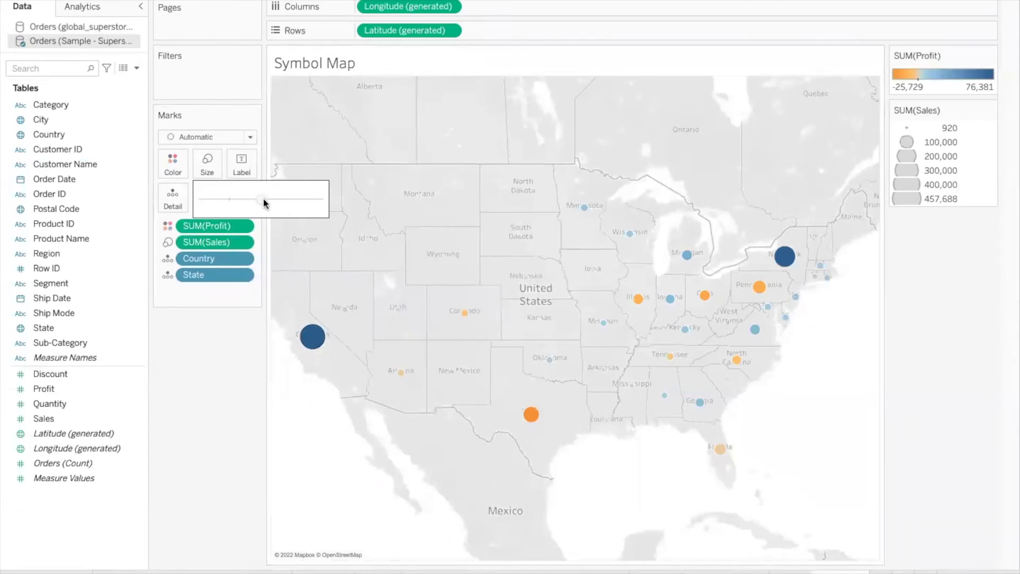
click(266, 202)
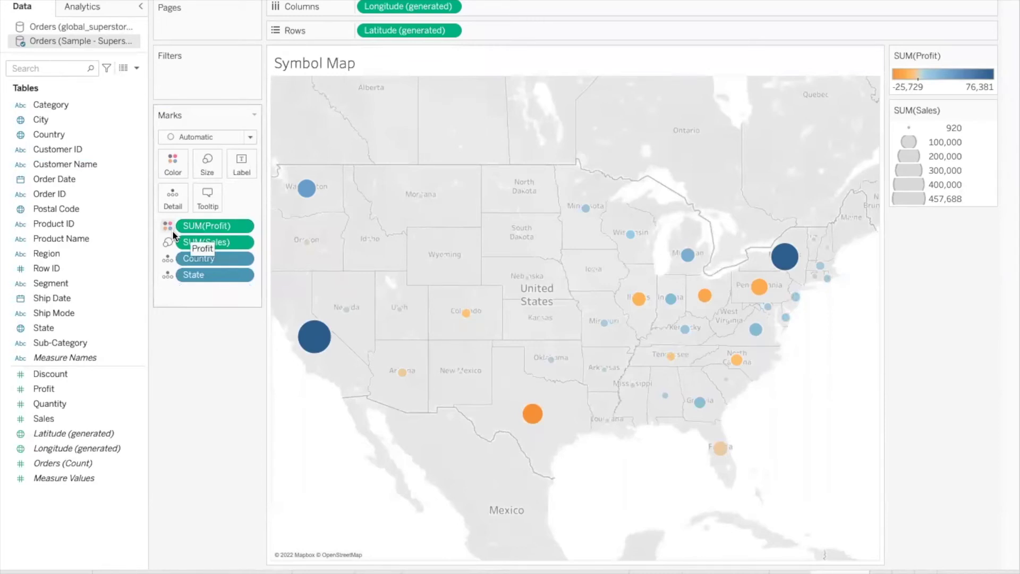
Examine the profit and sales details of states such as California, Delaware, Texas, Illinois, Ohio and Pennsylvania on the symbol map.
mouse_move(317, 360)
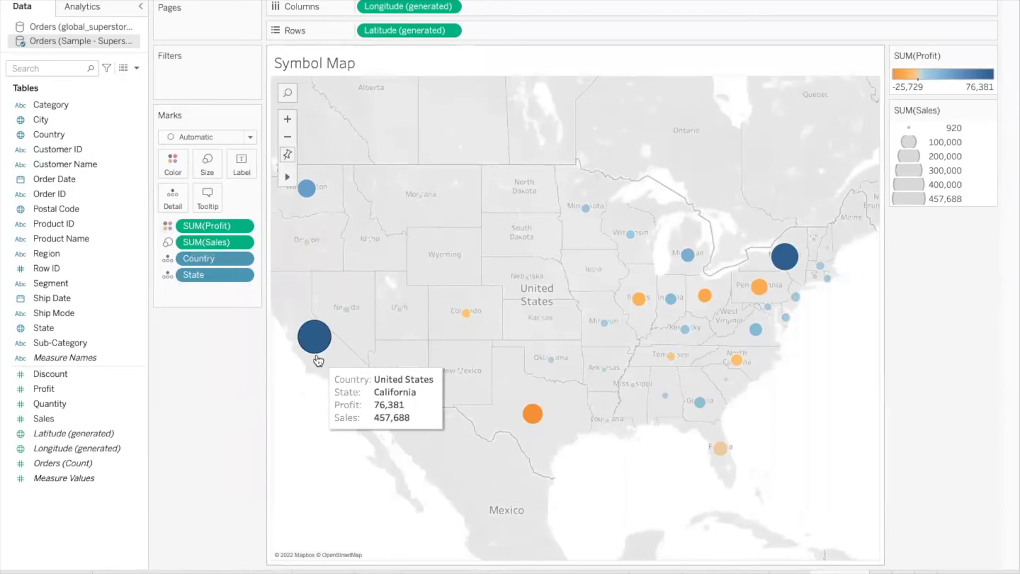
mouse_move(689, 260)
mouse_move(828, 273)
mouse_move(785, 320)
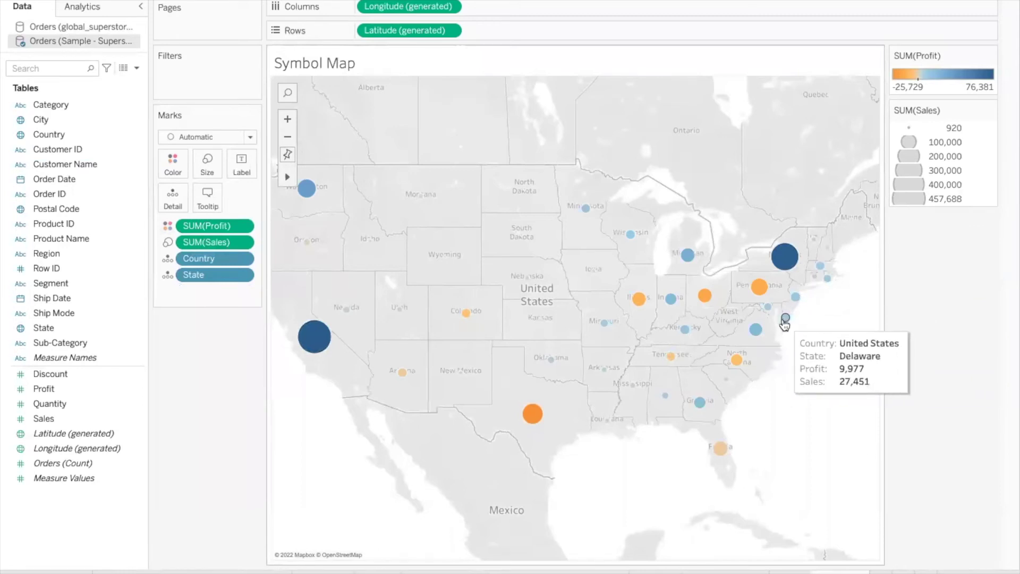
mouse_move(538, 418)
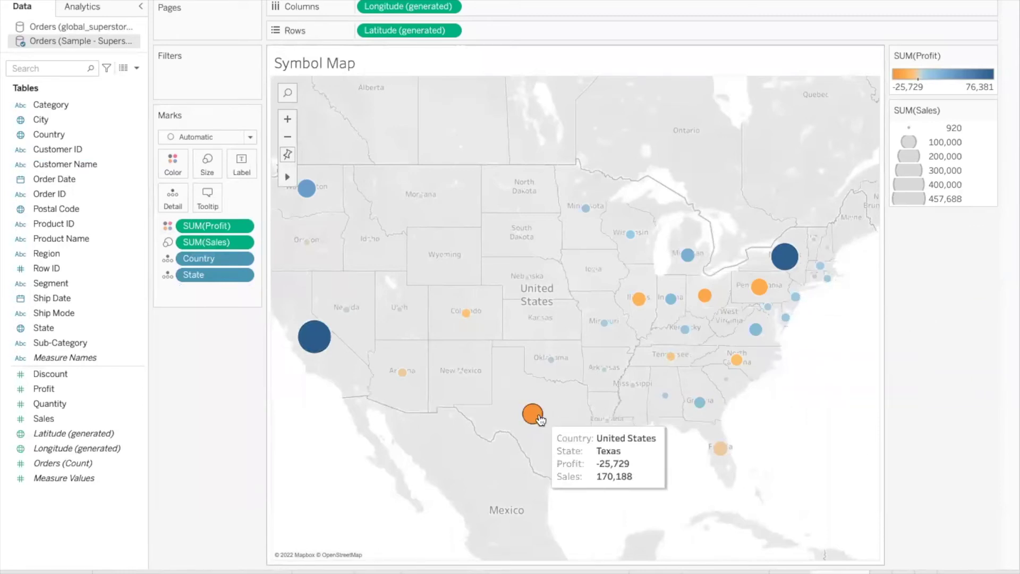
mouse_move(636, 300)
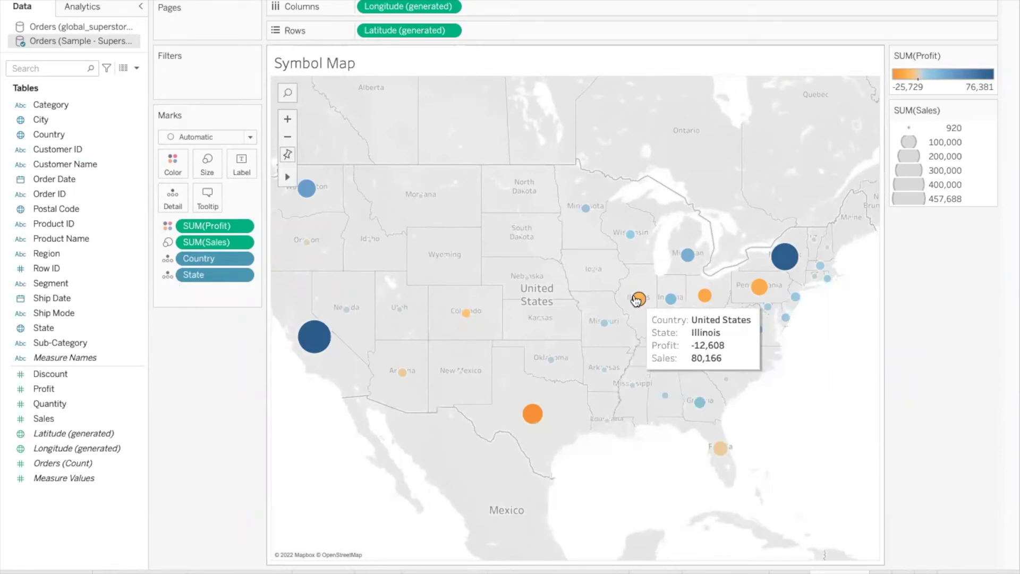
mouse_move(712, 301)
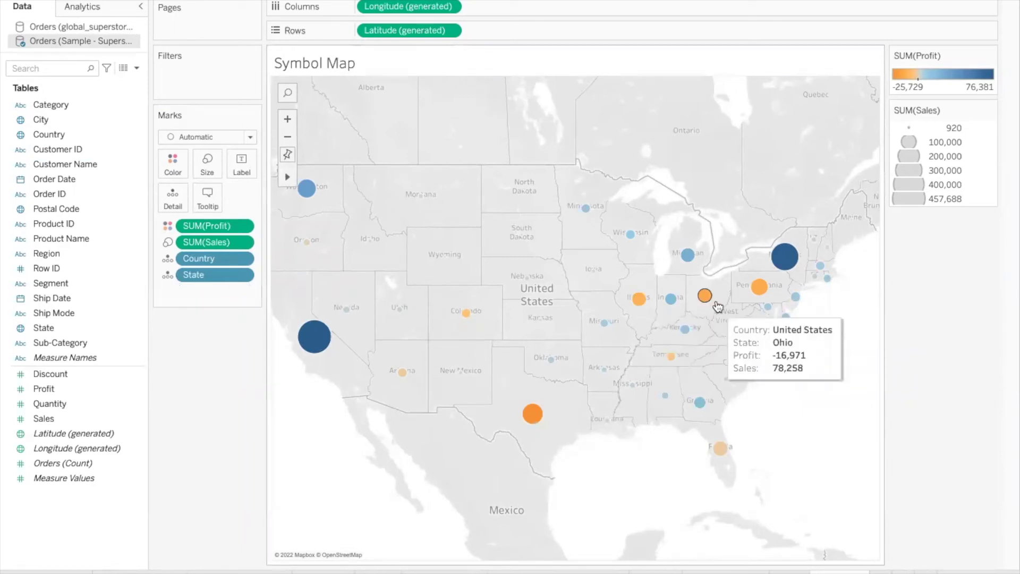
mouse_move(755, 292)
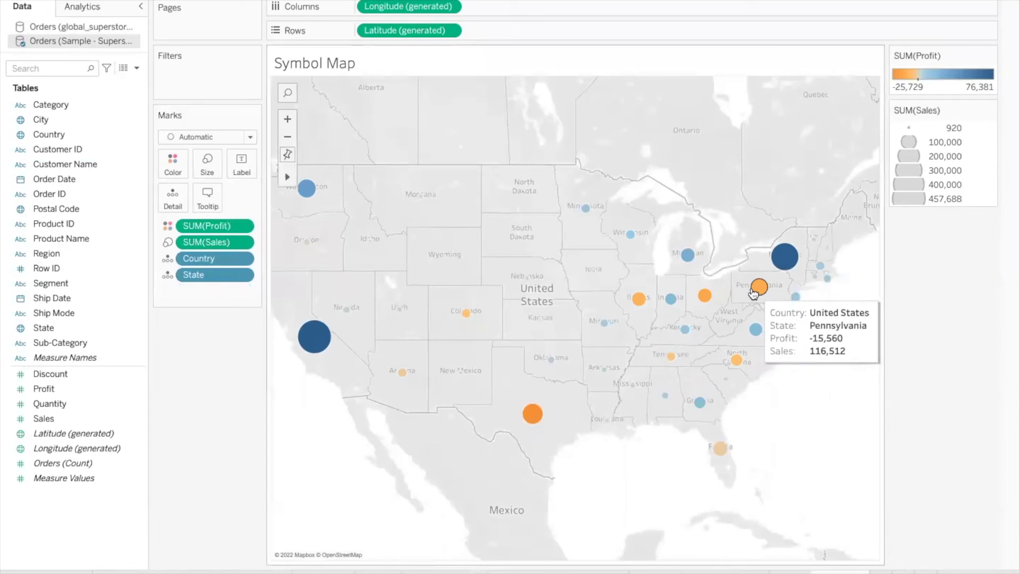
Select the group of small northern marks from Idaho to Nebraska, check the North and South Dakota details, and clear the selection.
drag(343, 177, 551, 293)
mouse_move(525, 195)
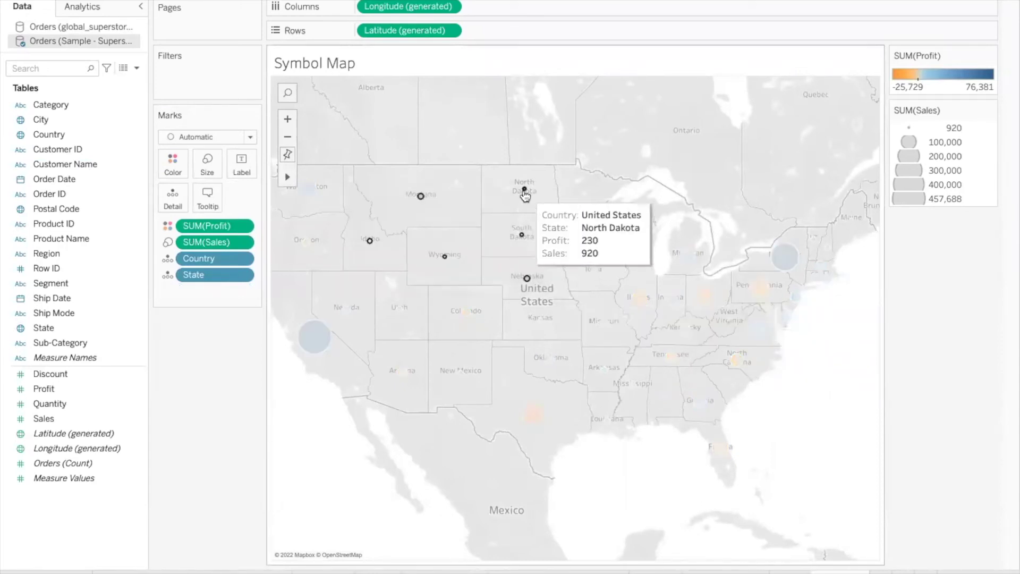
mouse_move(526, 245)
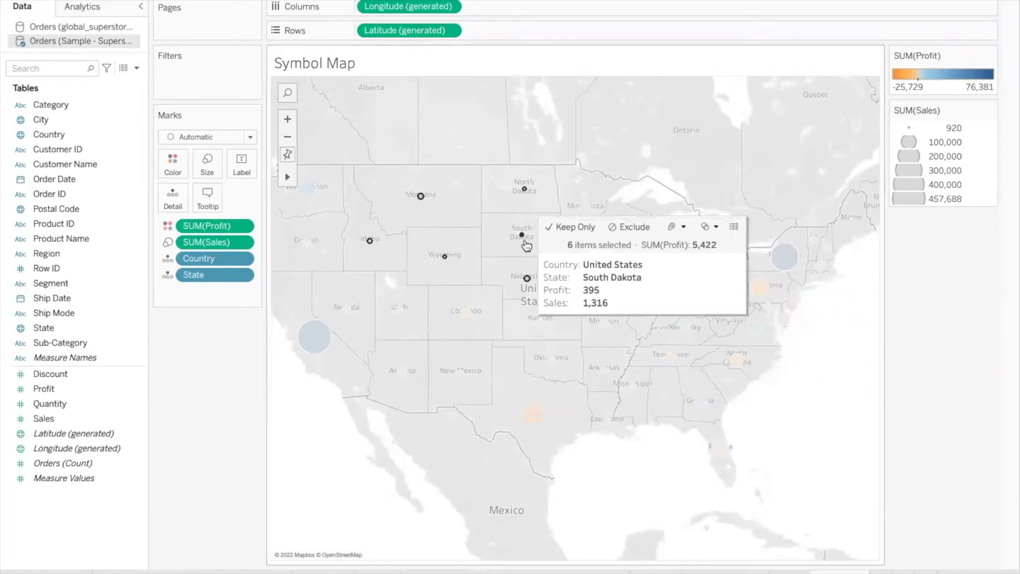
click(482, 208)
click(922, 79)
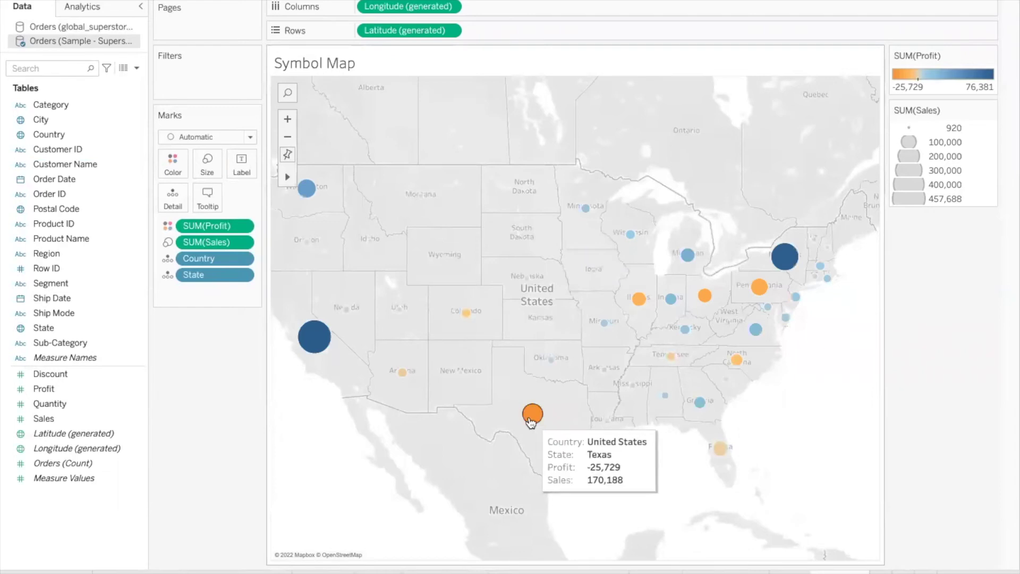
Highlight the orange symbols of Texas, Pennsylvania, Ohio and Illinois in turn to inspect the loss-making states.
click(529, 399)
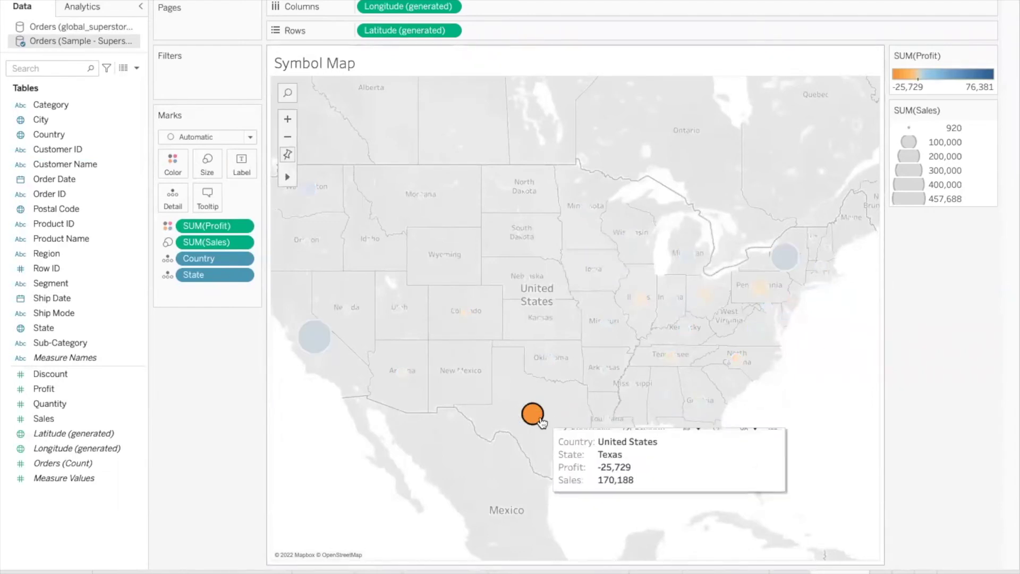
click(519, 378)
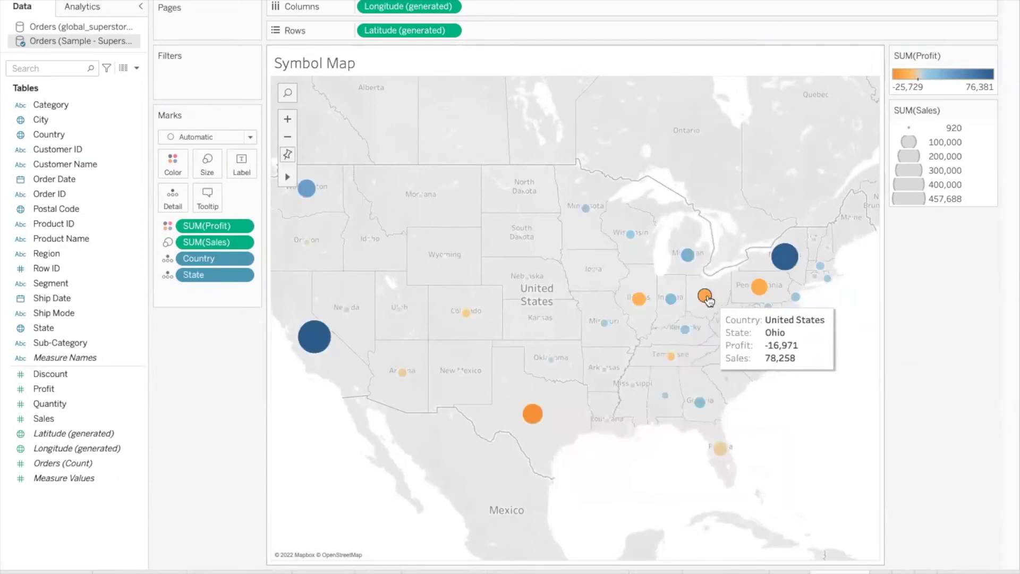
mouse_move(757, 293)
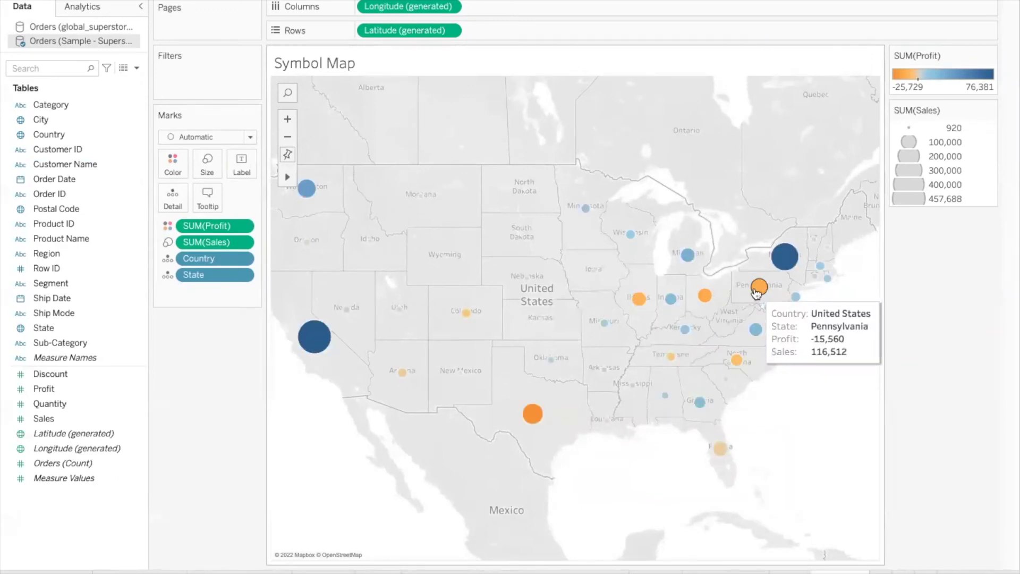
click(758, 289)
click(708, 301)
click(642, 301)
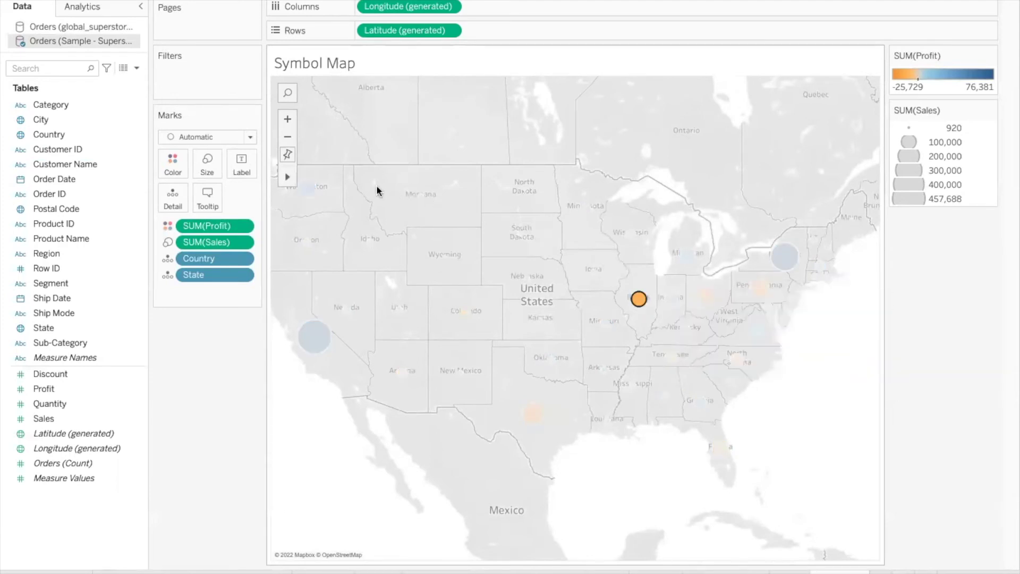
Inspect the small northern marks again as a group, and North Dakota and Montana individually, clearing each selection.
drag(353, 177, 573, 279)
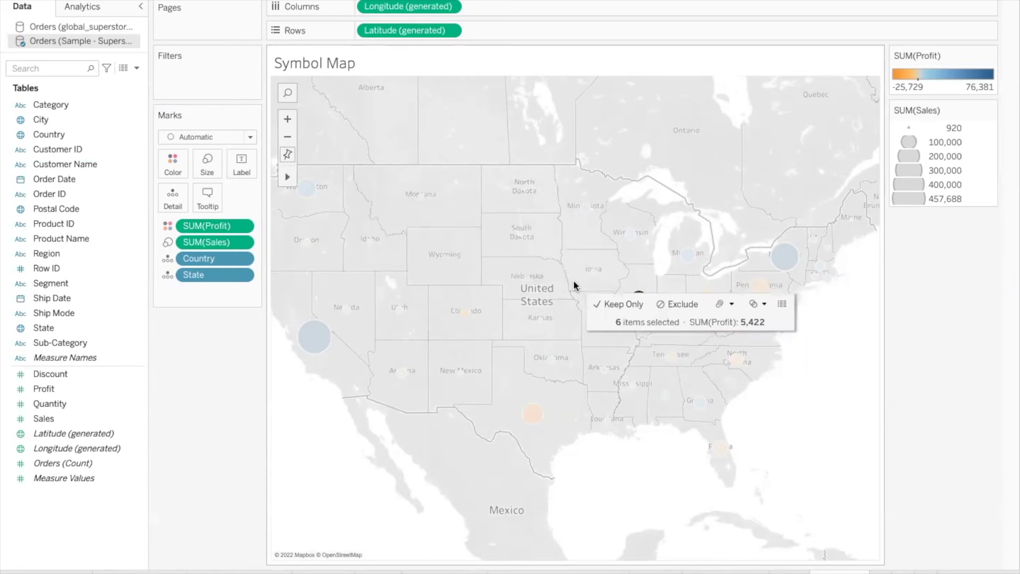
click(544, 199)
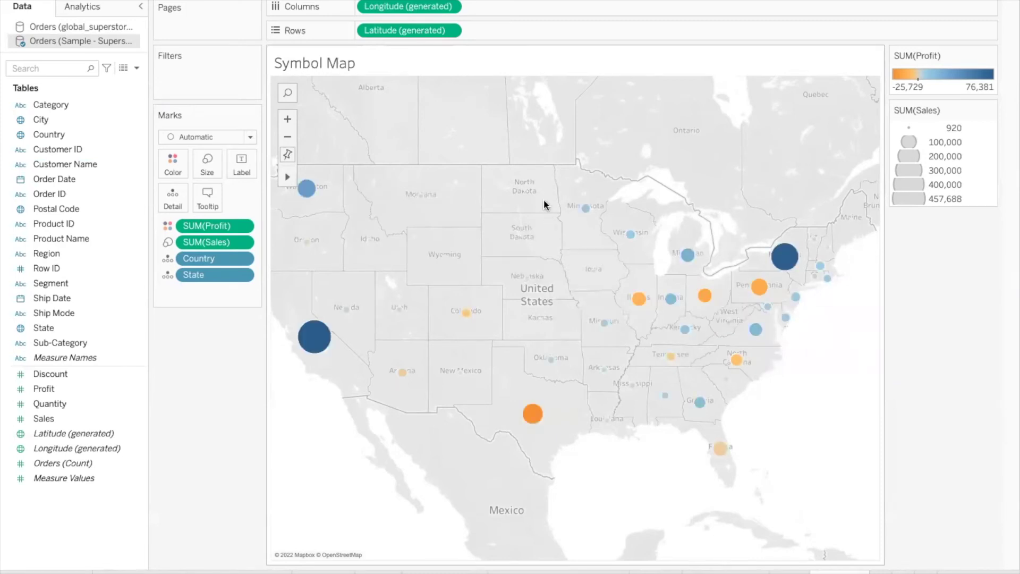
click(525, 189)
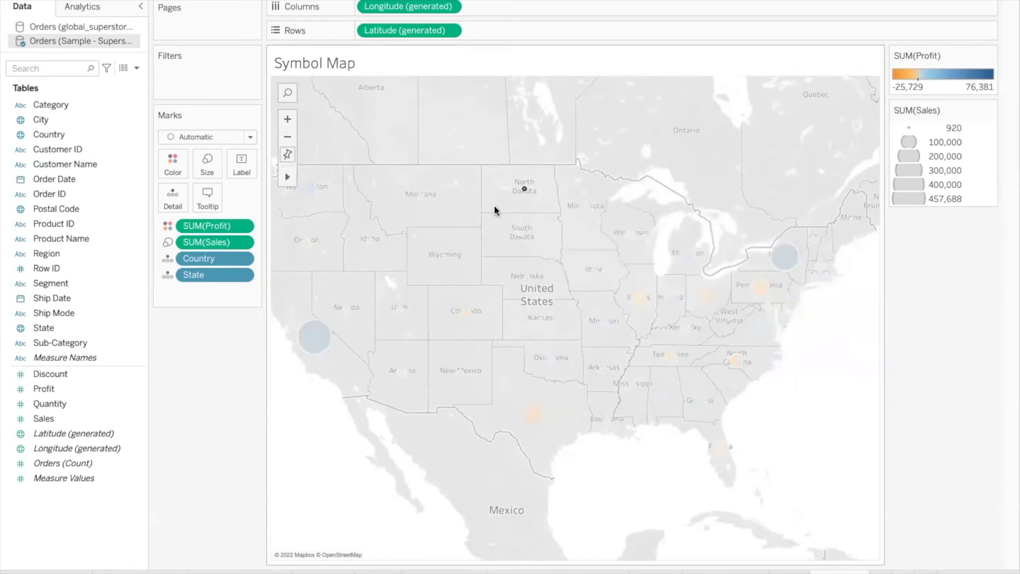
click(494, 206)
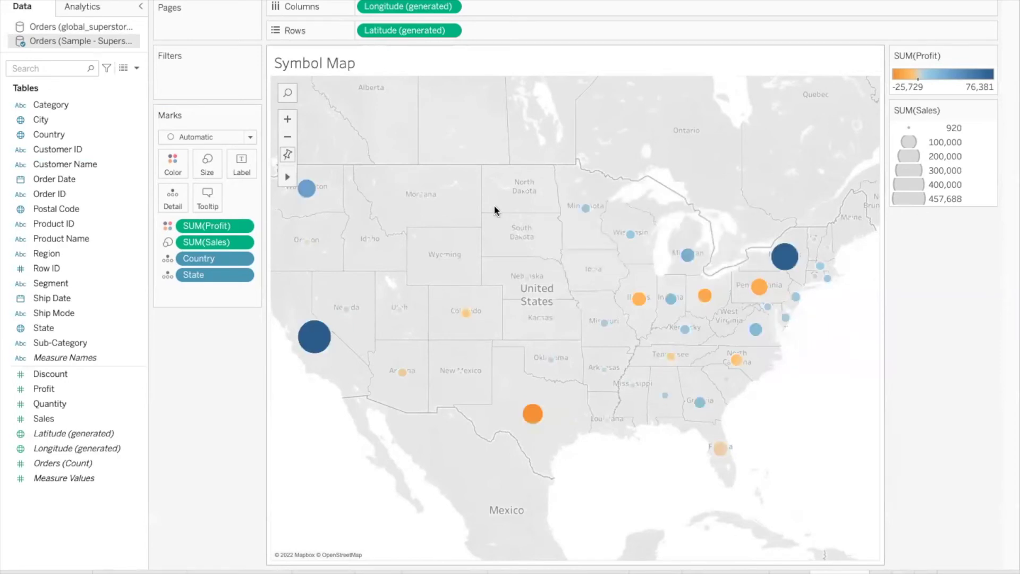
click(420, 196)
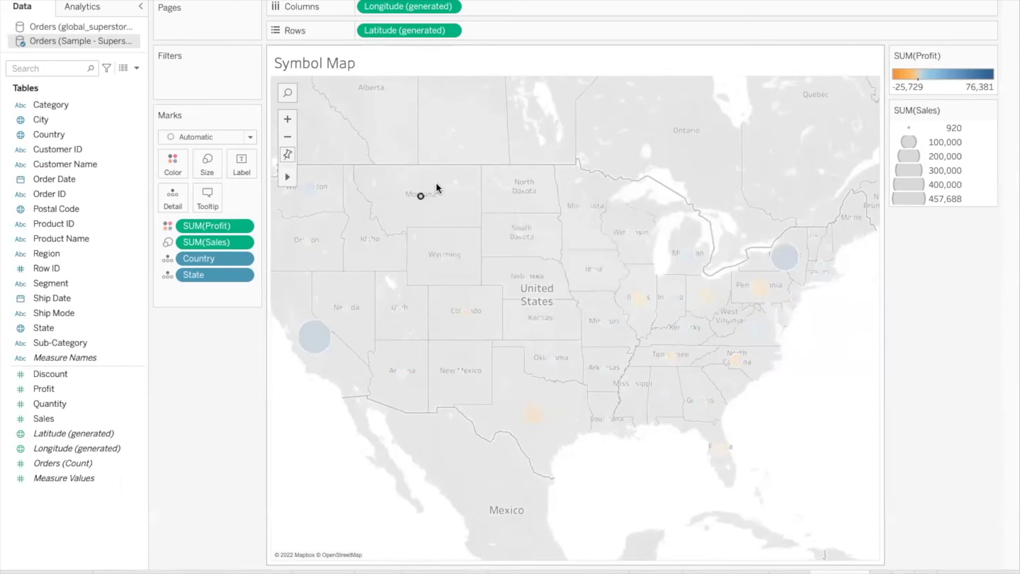
click(436, 218)
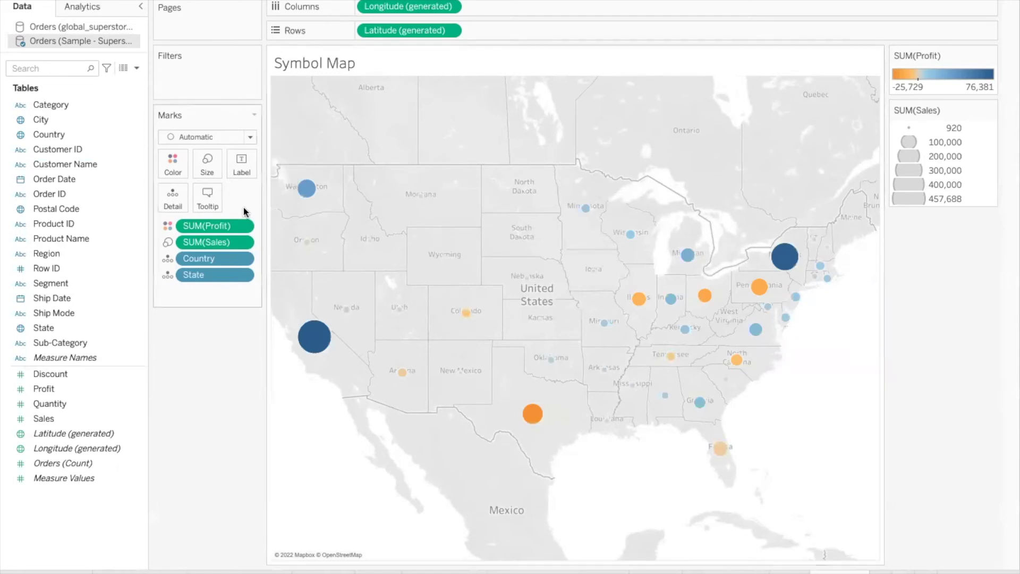
Give the map symbols a black border.
click(179, 171)
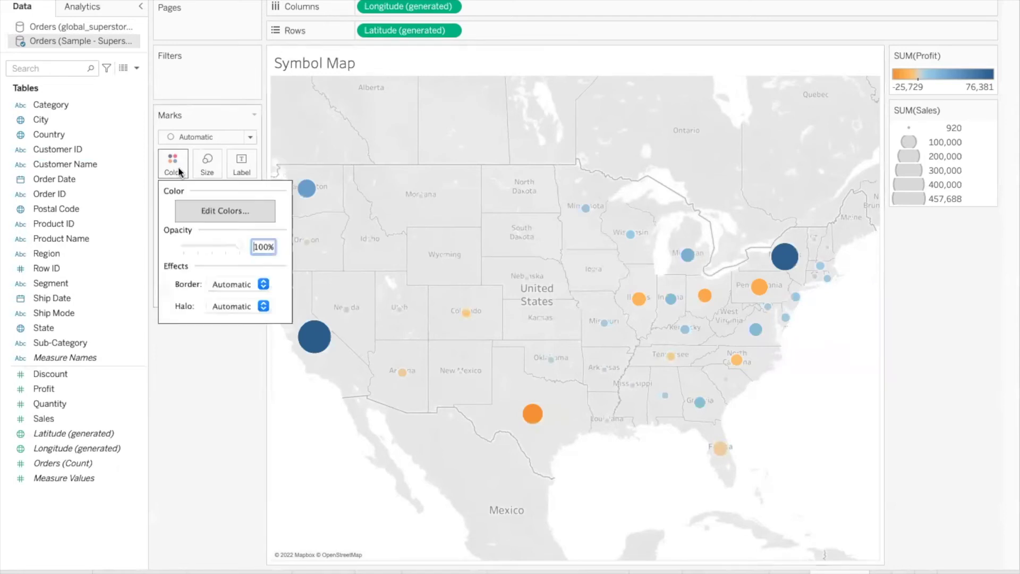
click(241, 283)
click(213, 354)
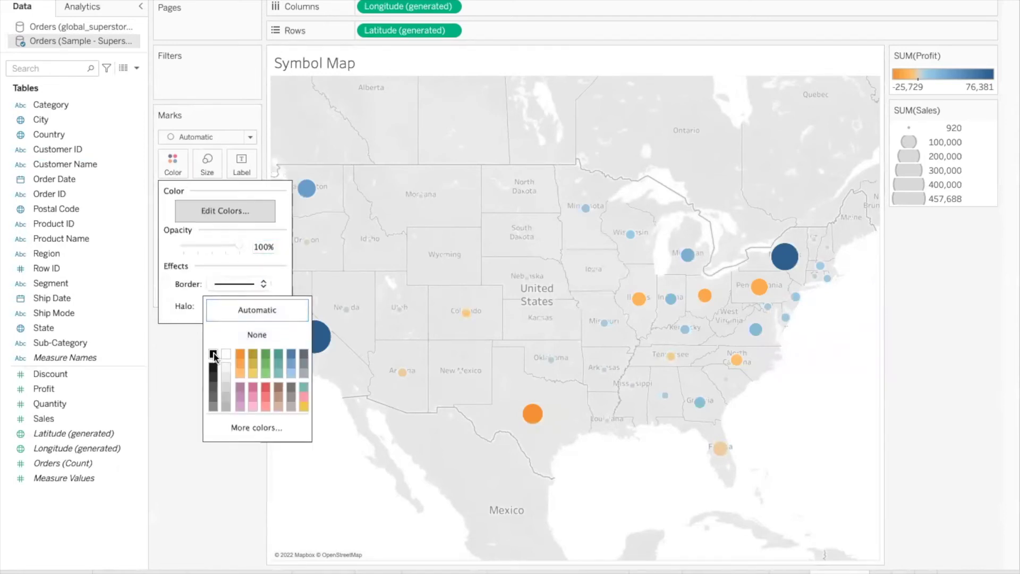
click(182, 365)
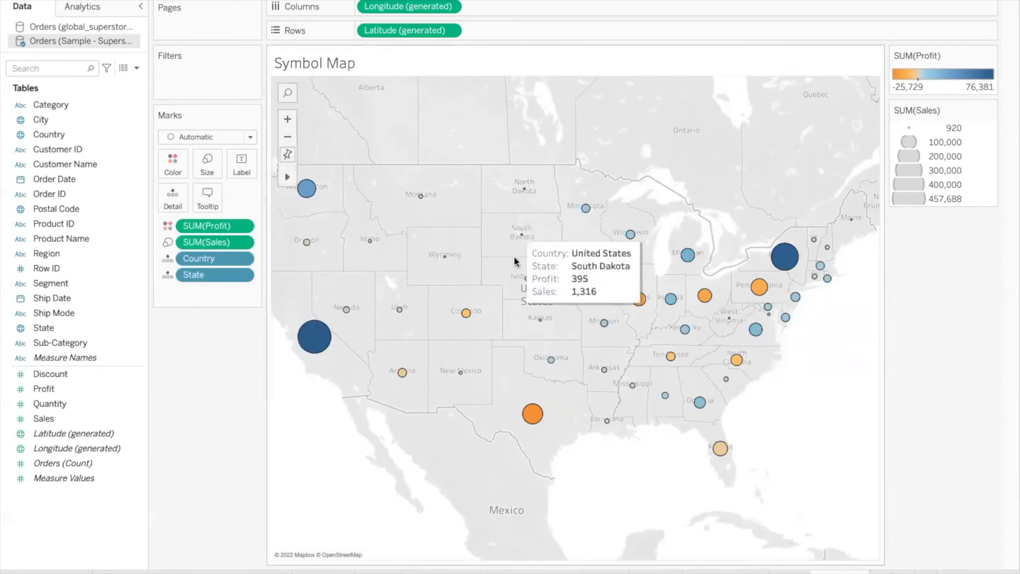
Add a black halo around the map symbols.
click(178, 170)
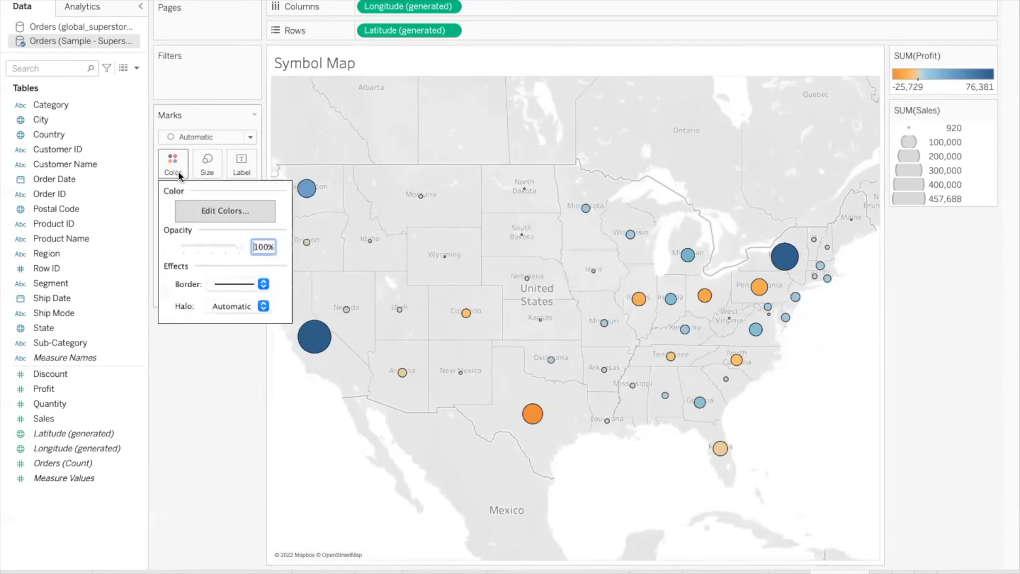
click(220, 311)
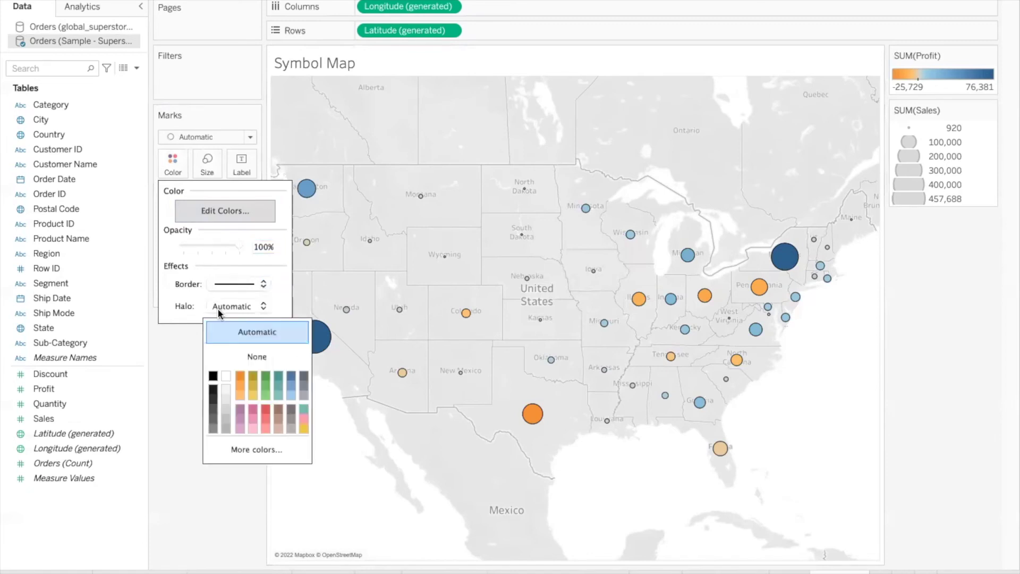
click(214, 376)
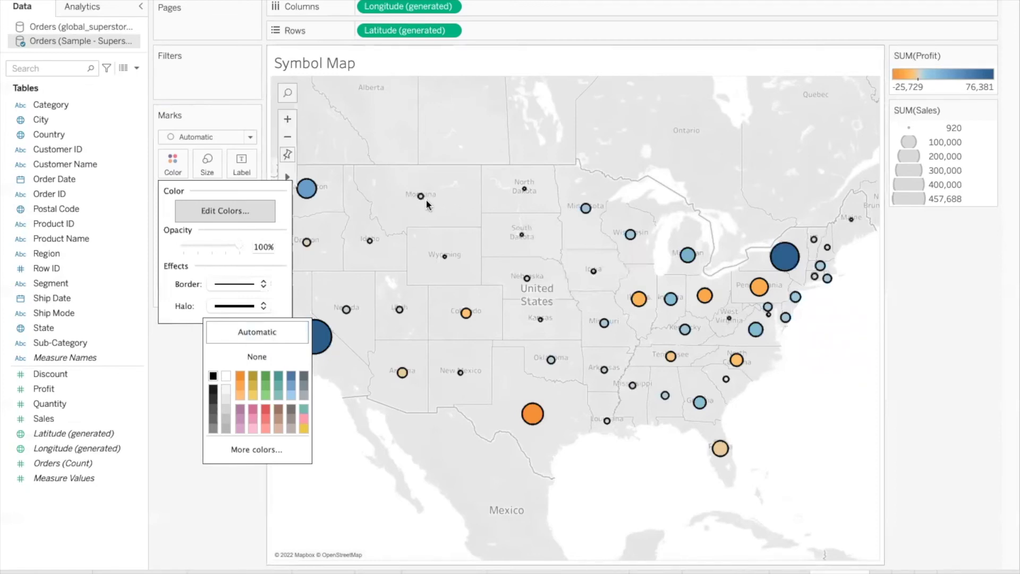
mouse_move(421, 206)
click(231, 528)
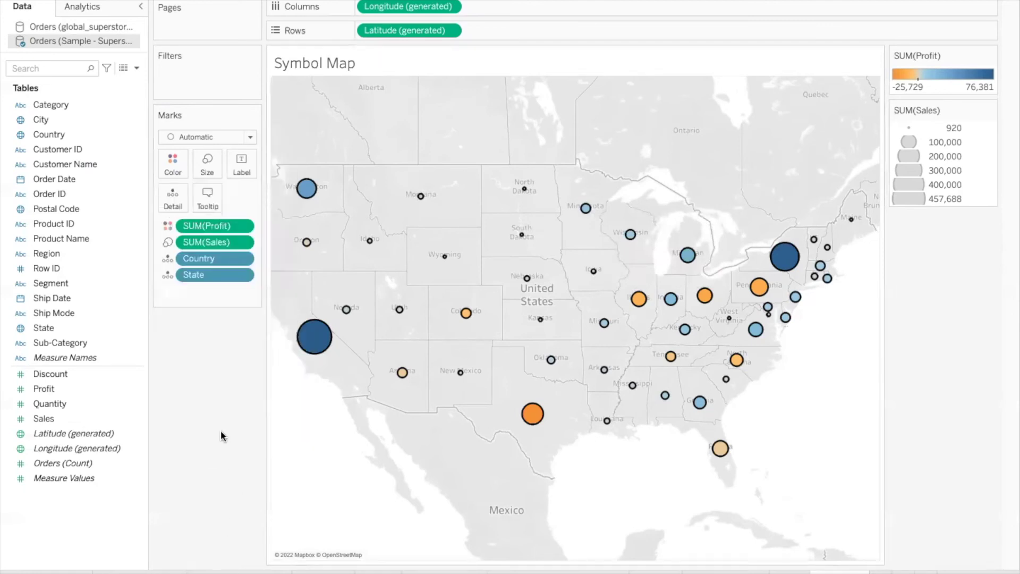
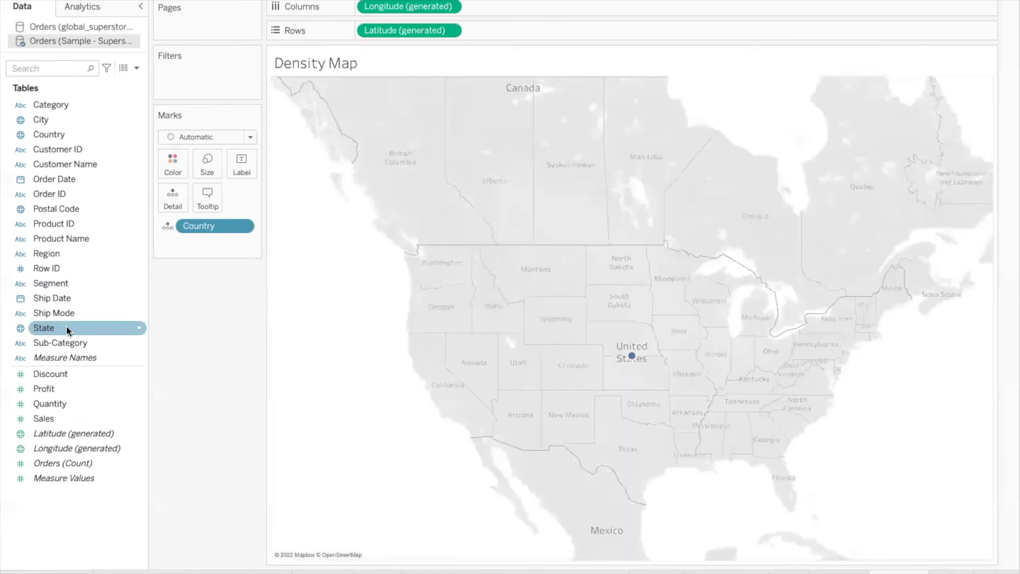
Add State and City as mark detail alongside Country on the Density Map sheet.
drag(67, 327, 167, 199)
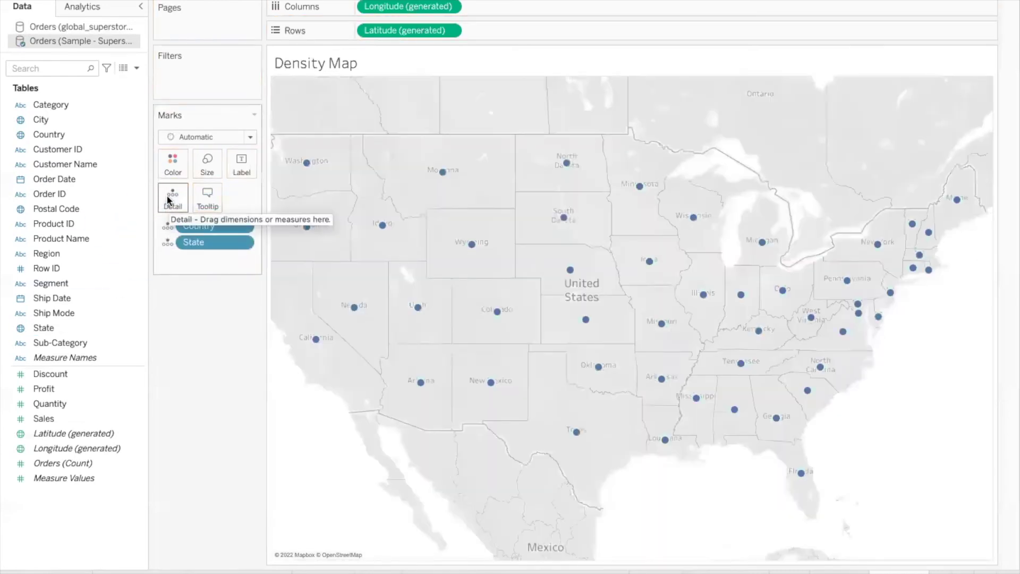
drag(51, 121, 171, 199)
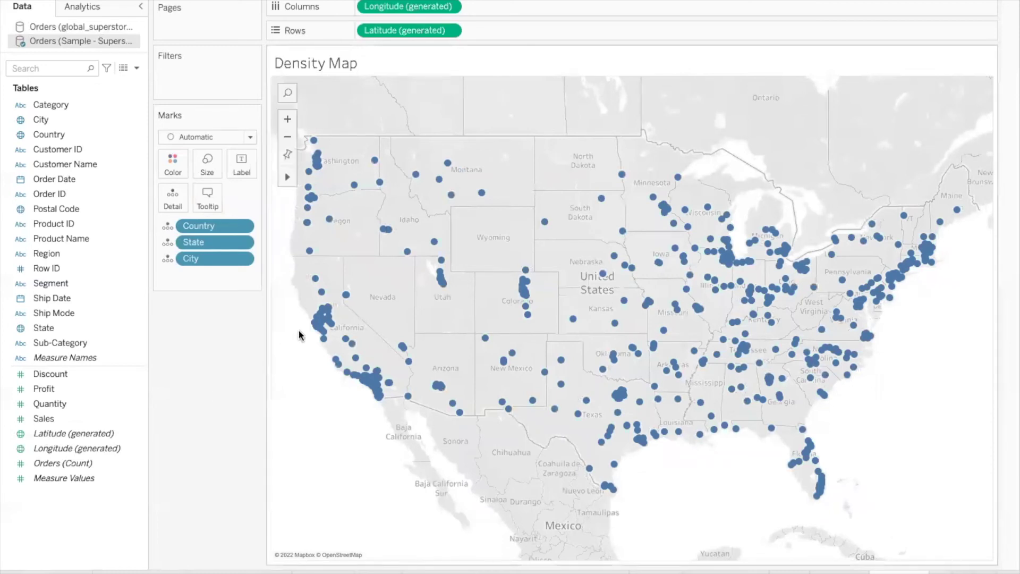
Examine the dense city clusters in California and Texas against the sparse northwestern marks, selecting each group and clearing the selection.
mouse_move(311, 331)
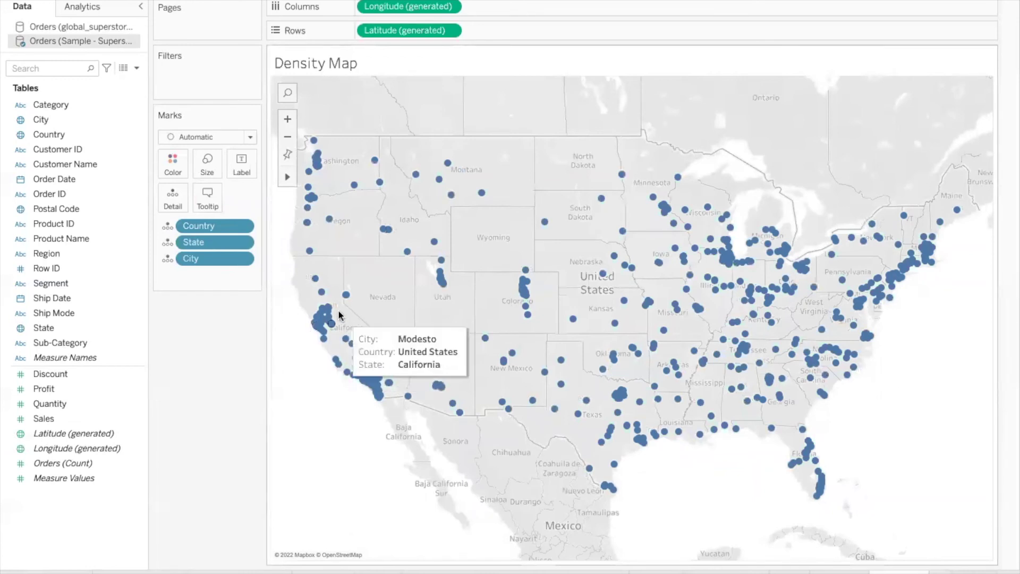
drag(307, 304, 341, 338)
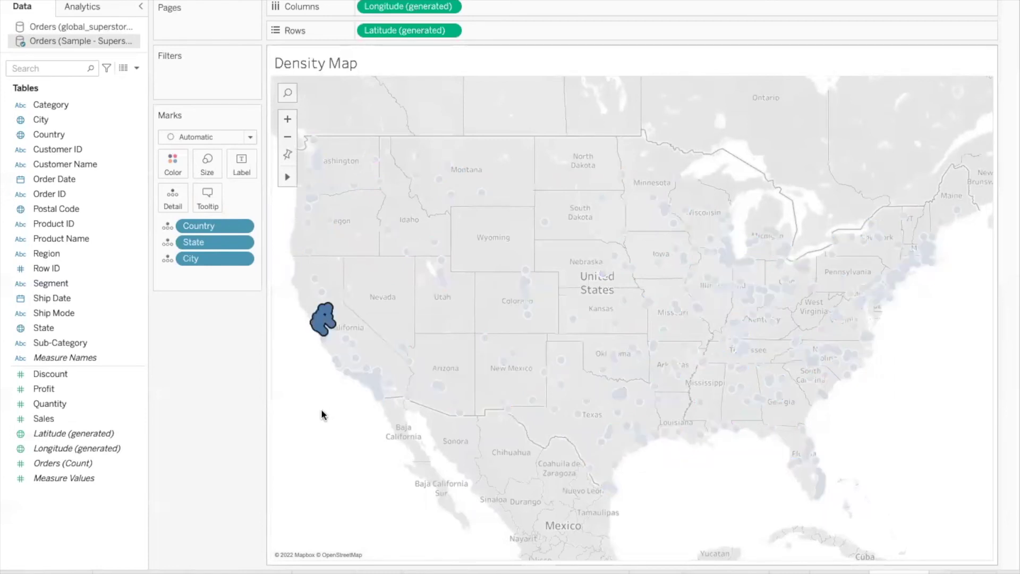
click(355, 389)
drag(356, 387, 385, 402)
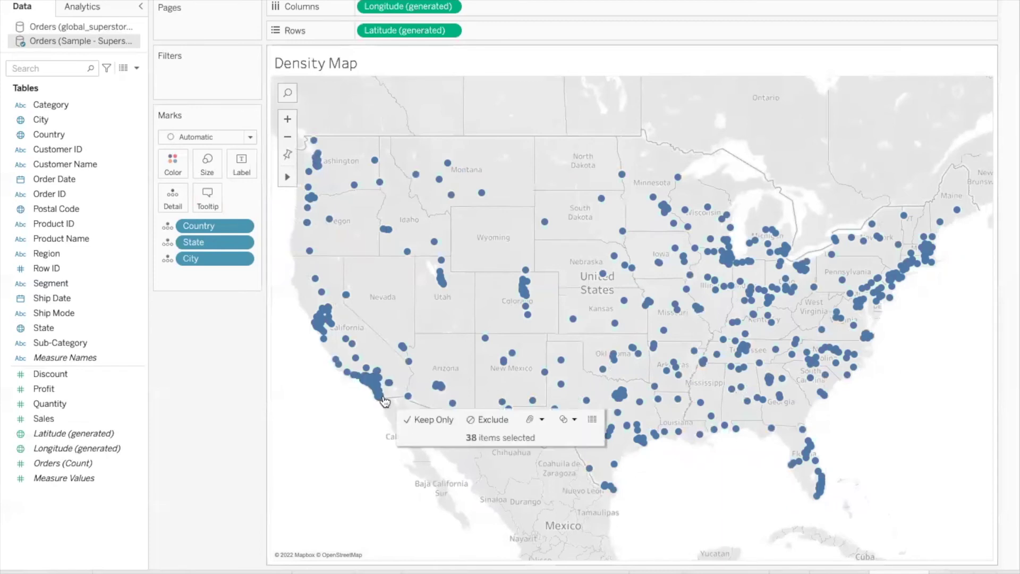
click(323, 426)
drag(341, 142, 600, 232)
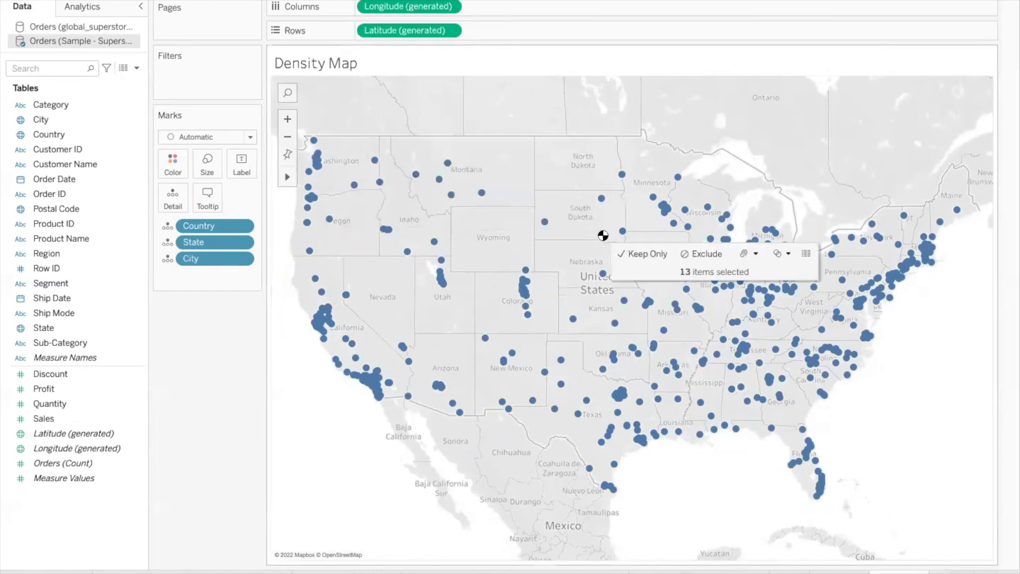
click(567, 244)
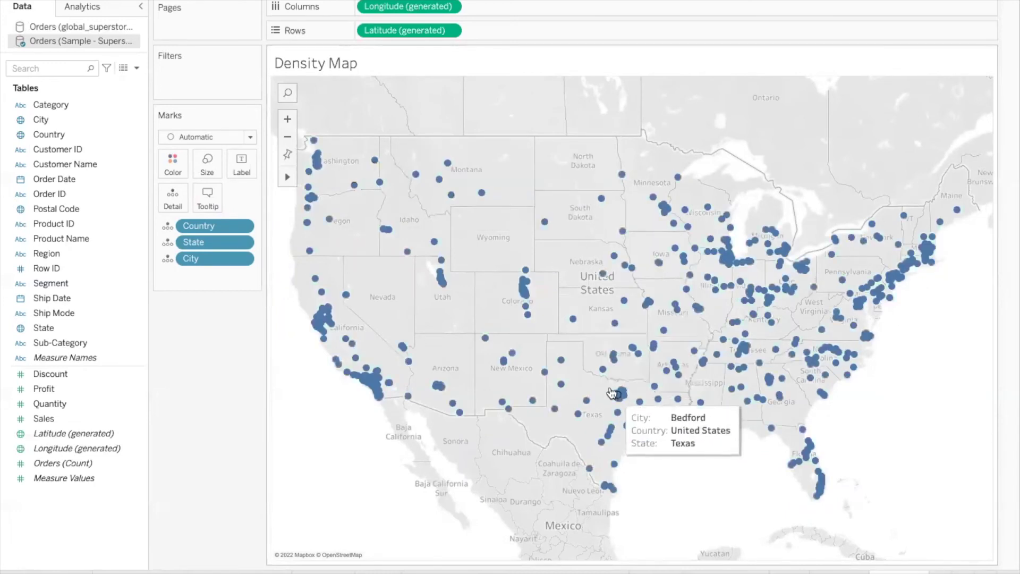
drag(611, 386, 631, 410)
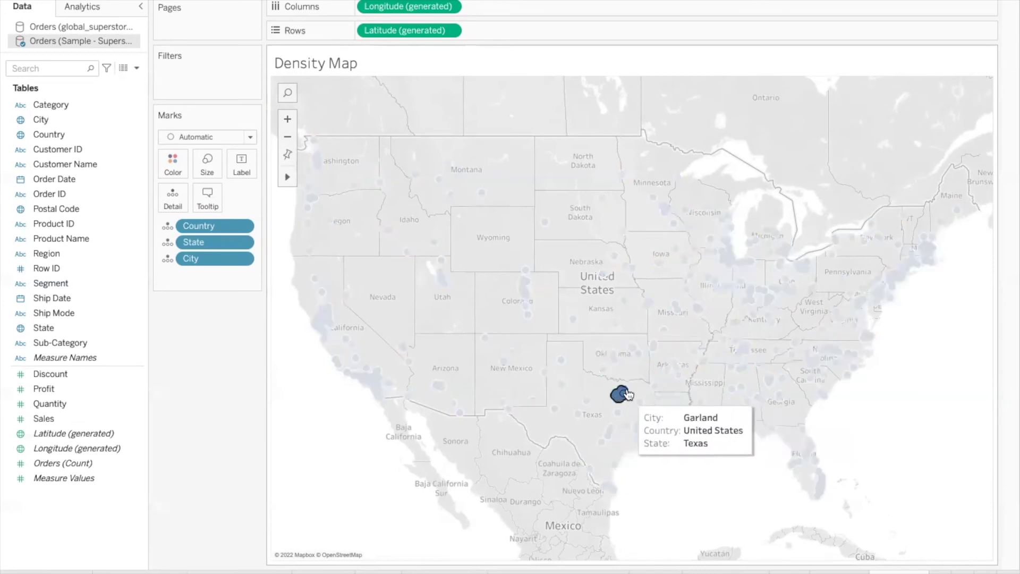
key(Escape)
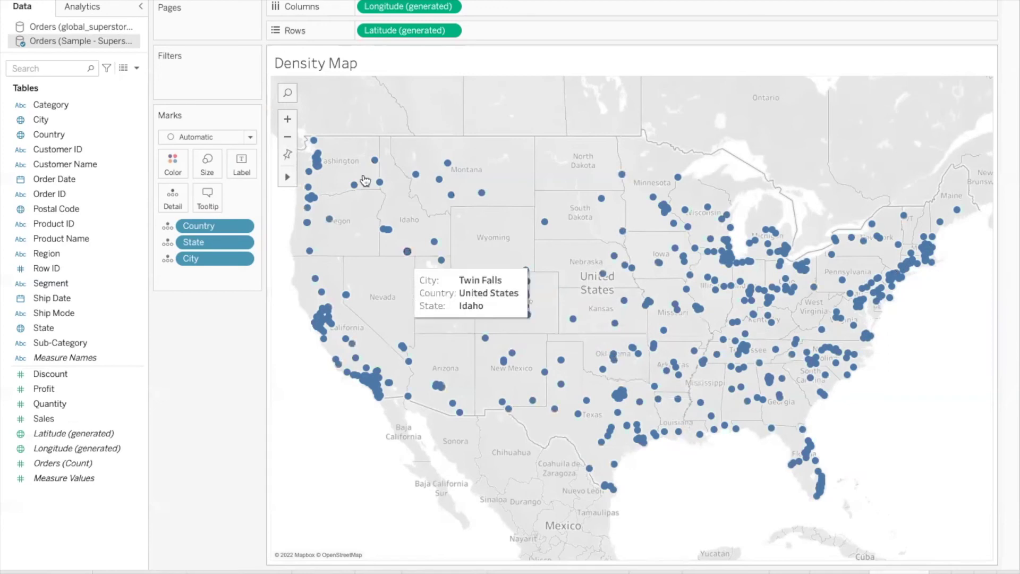
drag(345, 145, 575, 202)
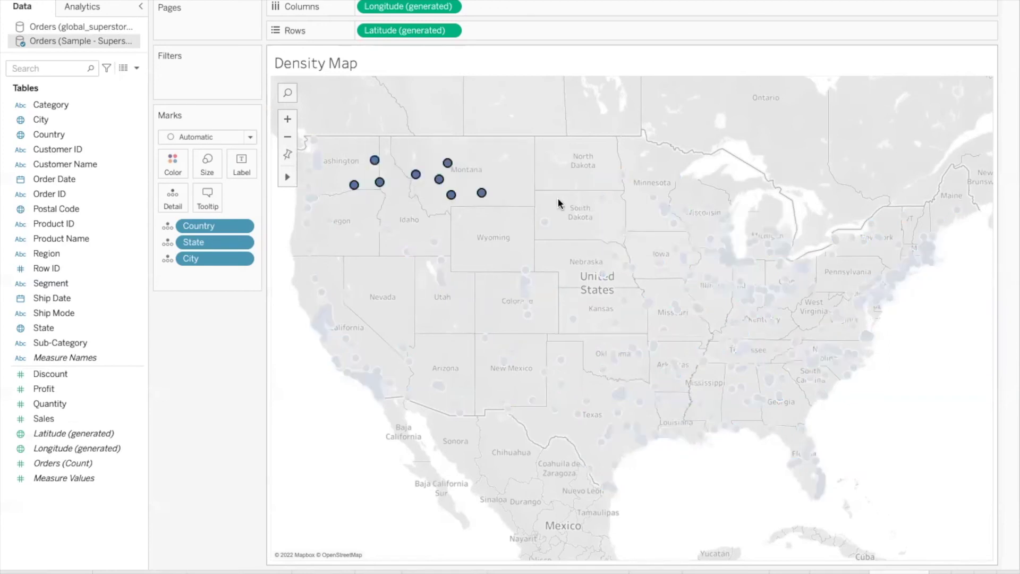
click(380, 311)
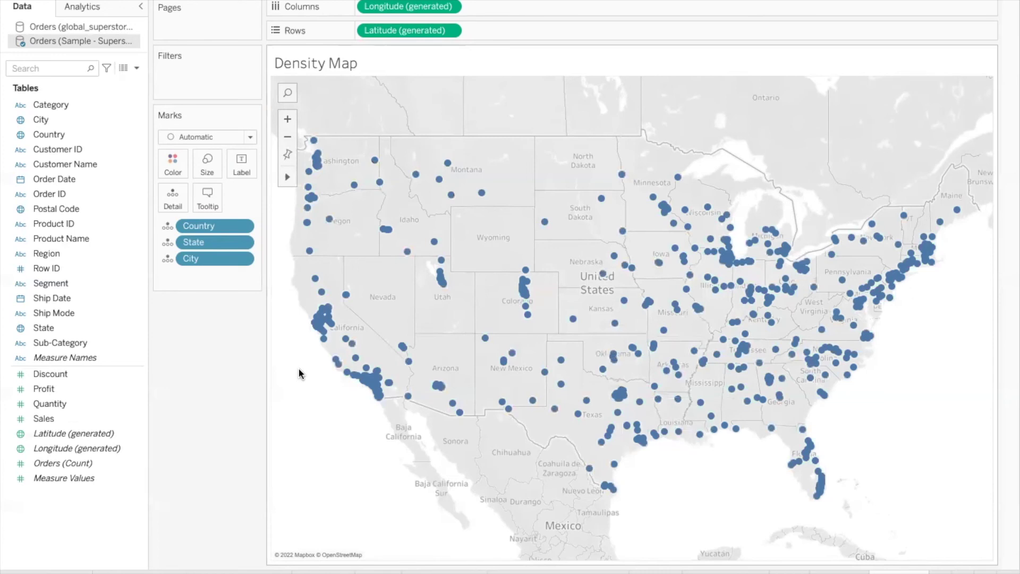
Change the mark type to Density and color it with the Density Multi-color Light palette.
click(250, 137)
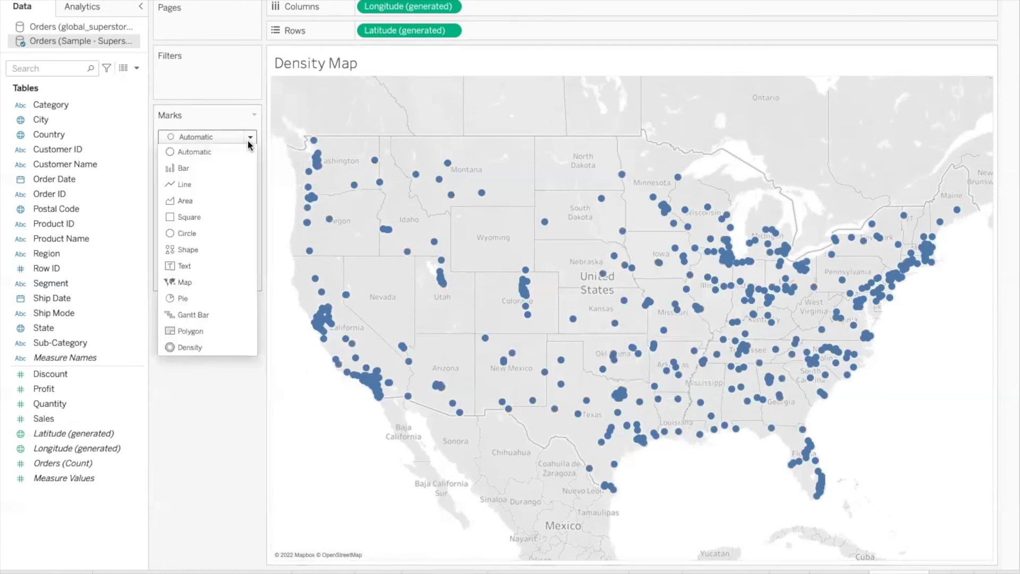
click(209, 347)
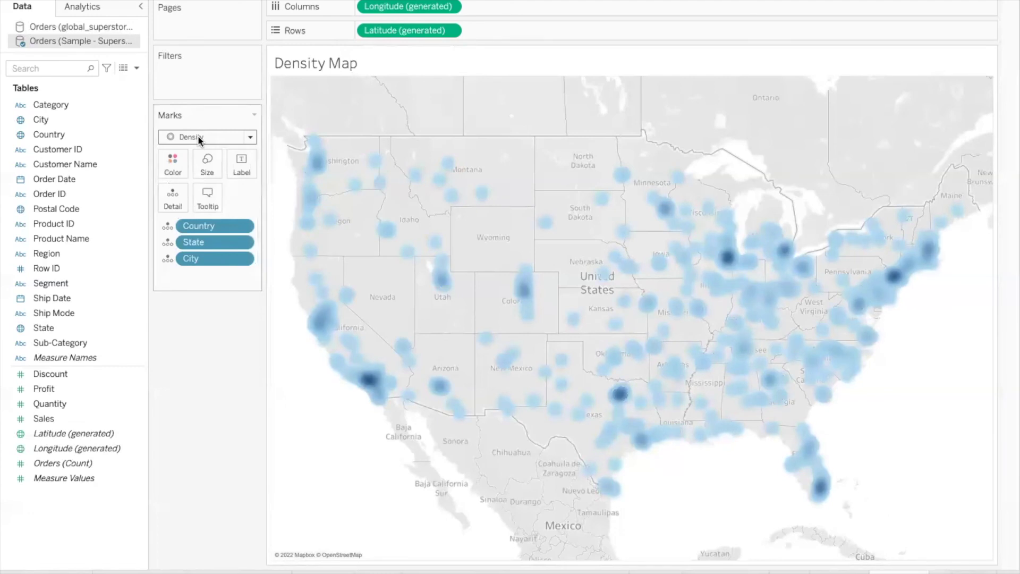
click(176, 166)
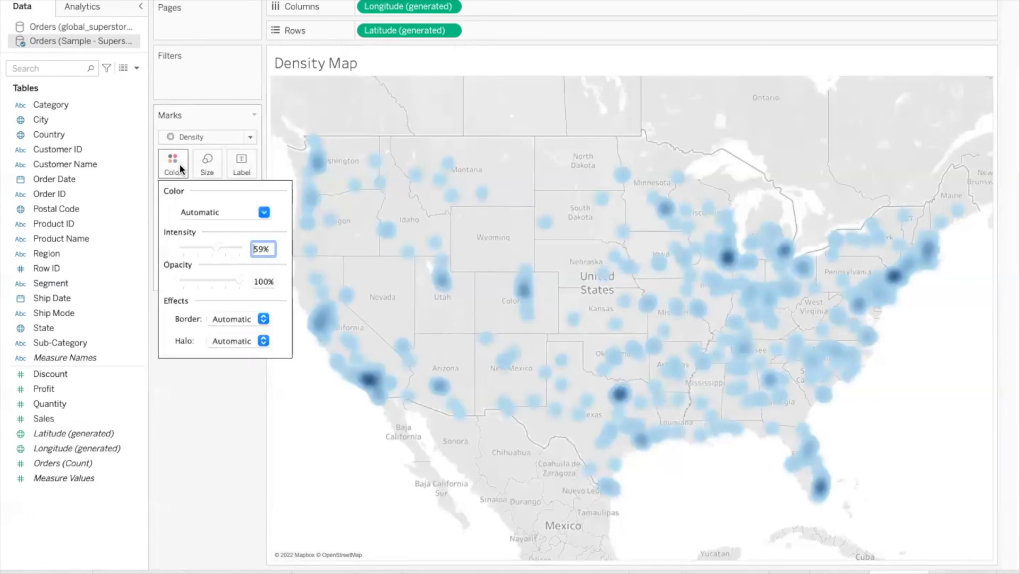
click(193, 210)
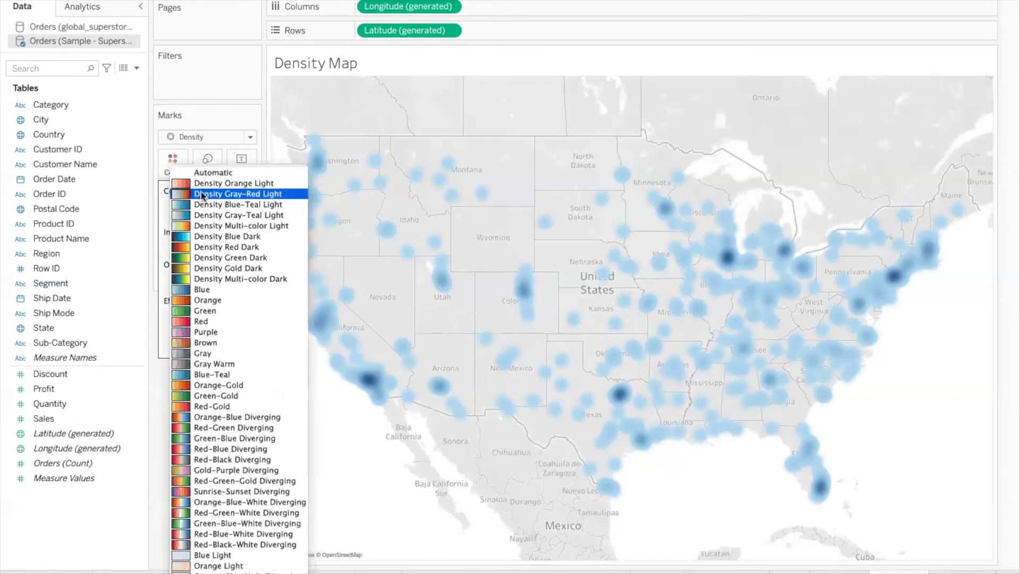
click(247, 226)
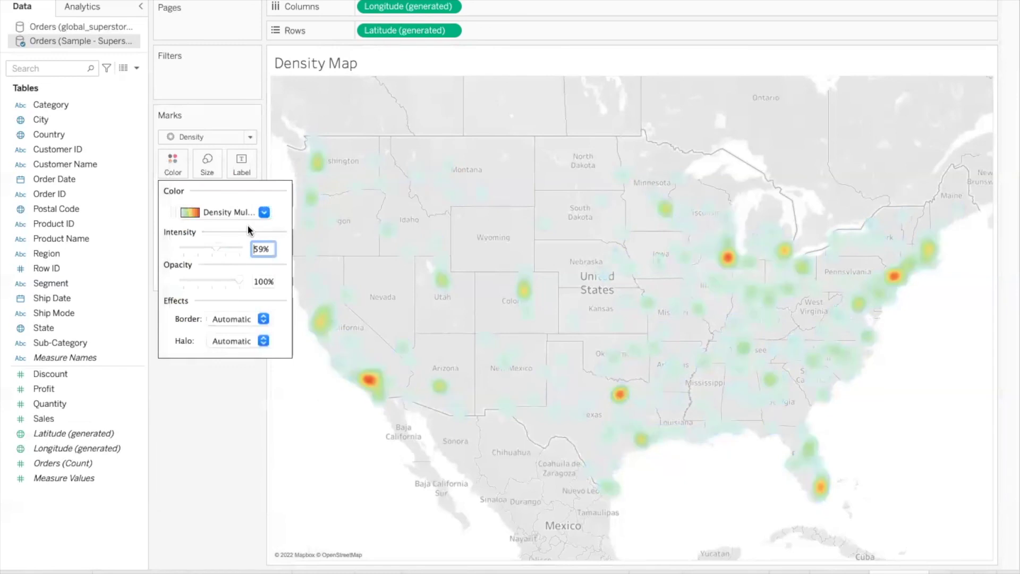
click(234, 413)
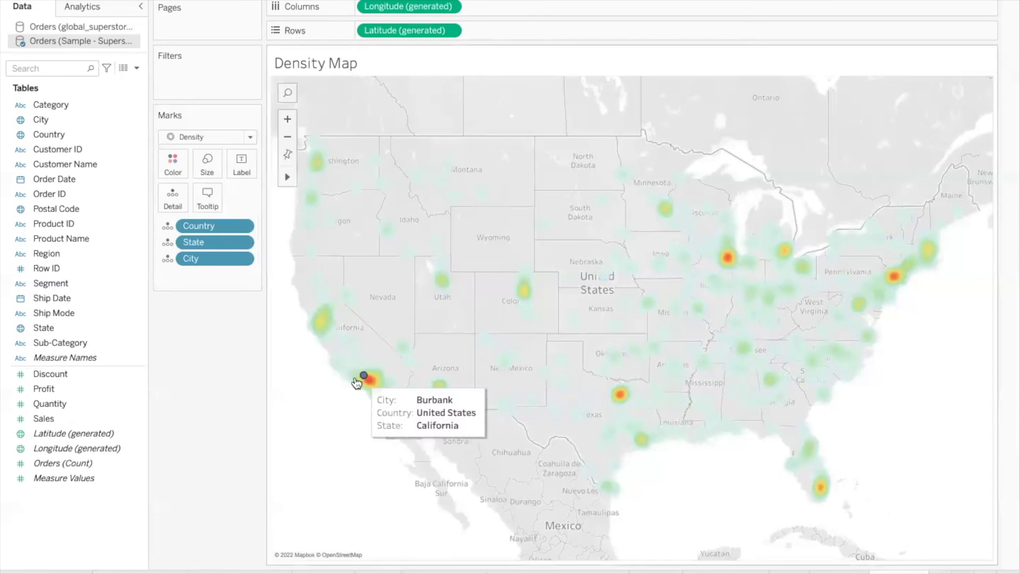
mouse_move(382, 378)
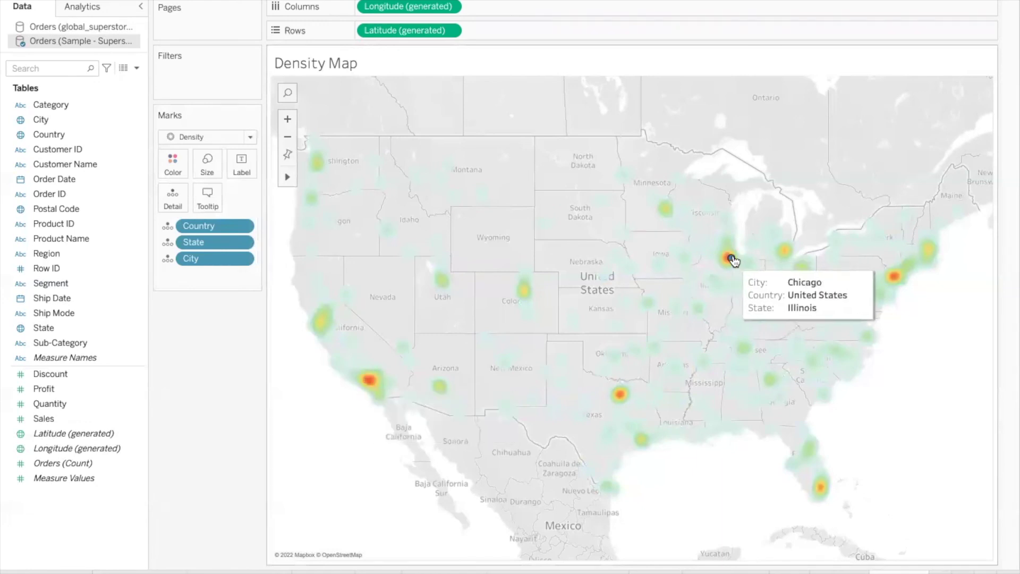
mouse_move(561, 364)
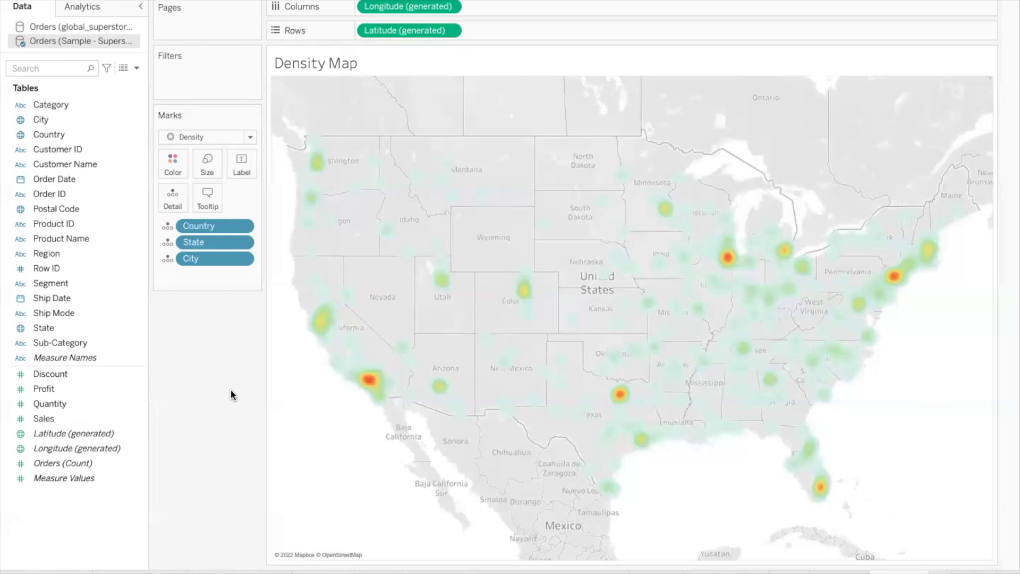
key(super+Tab)
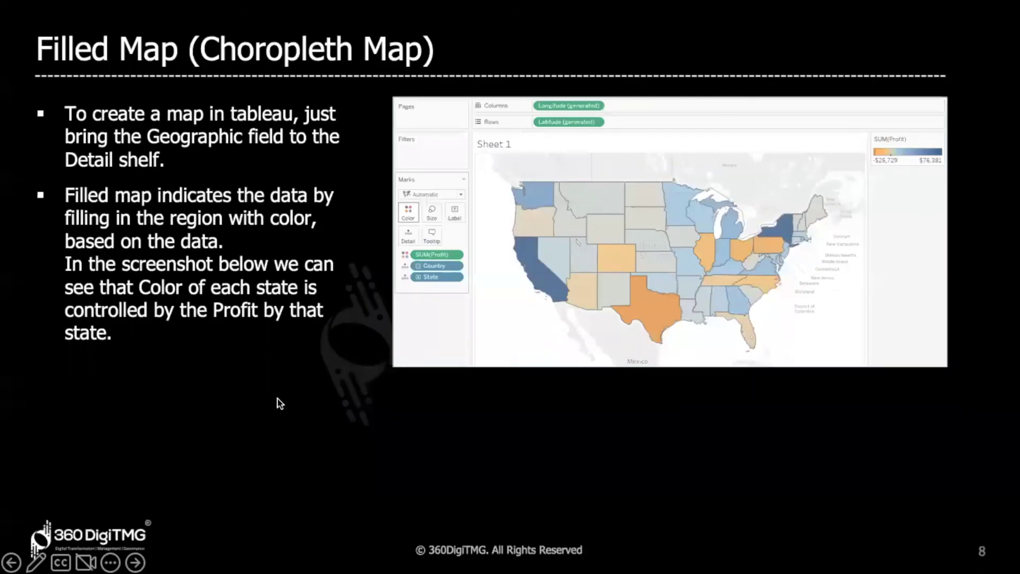
key(Right)
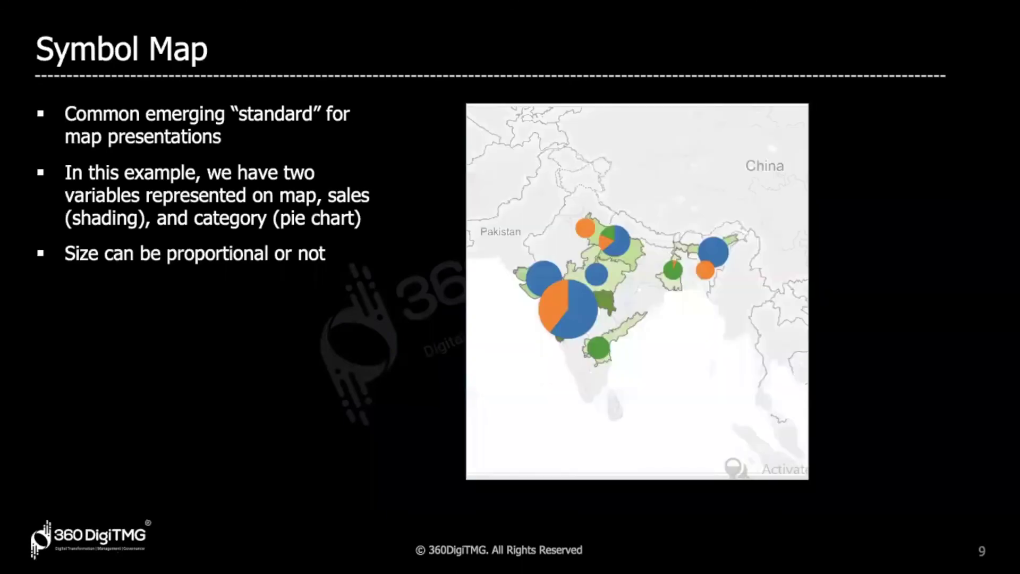
key(Right)
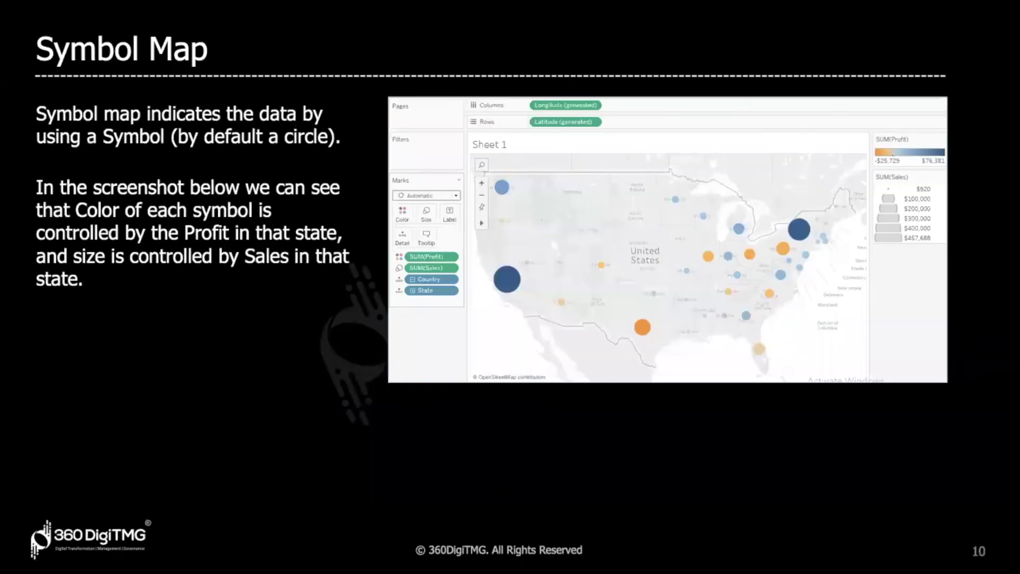
key(Right)
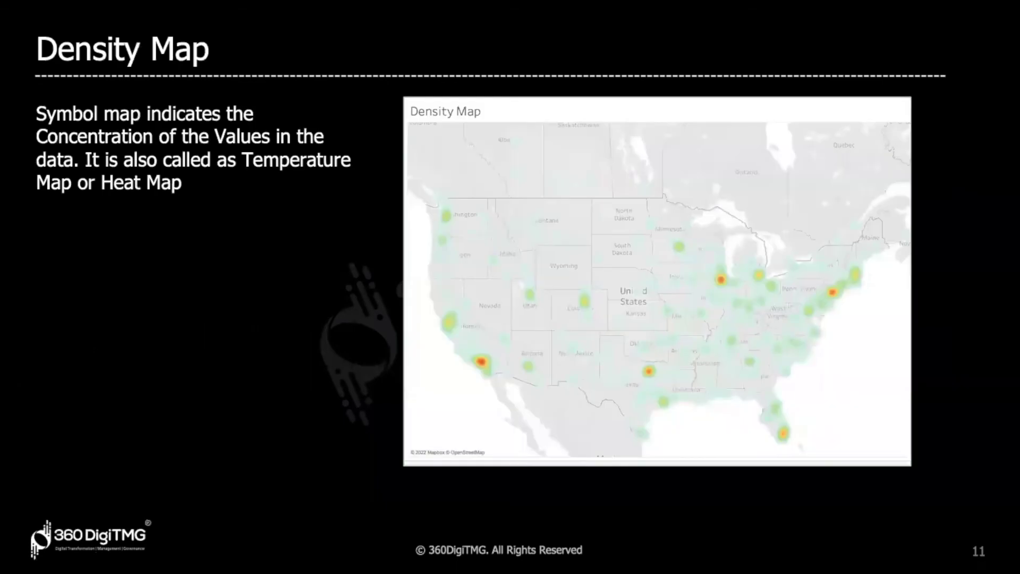
key(Right)
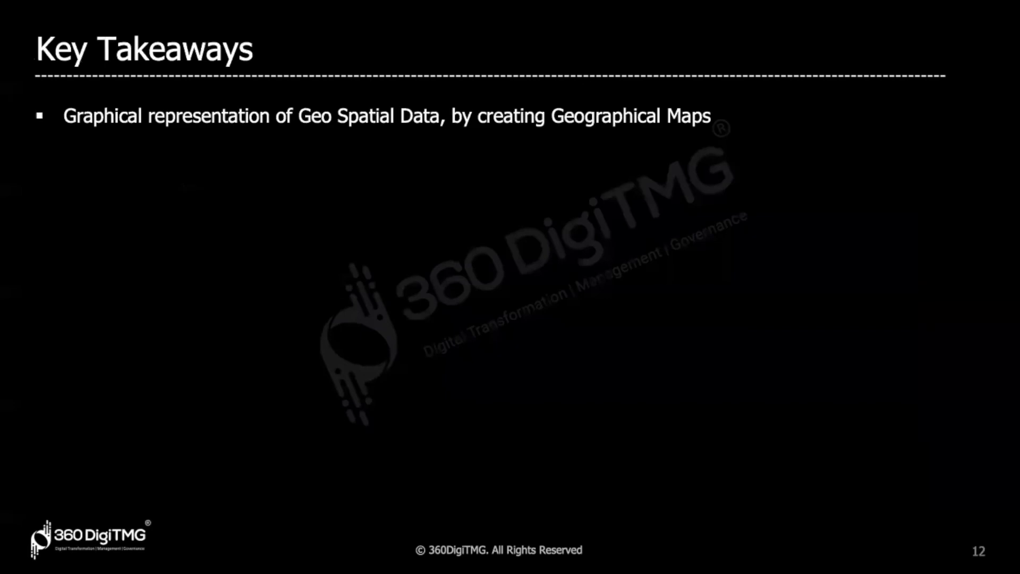
key(Right)
key(Left)
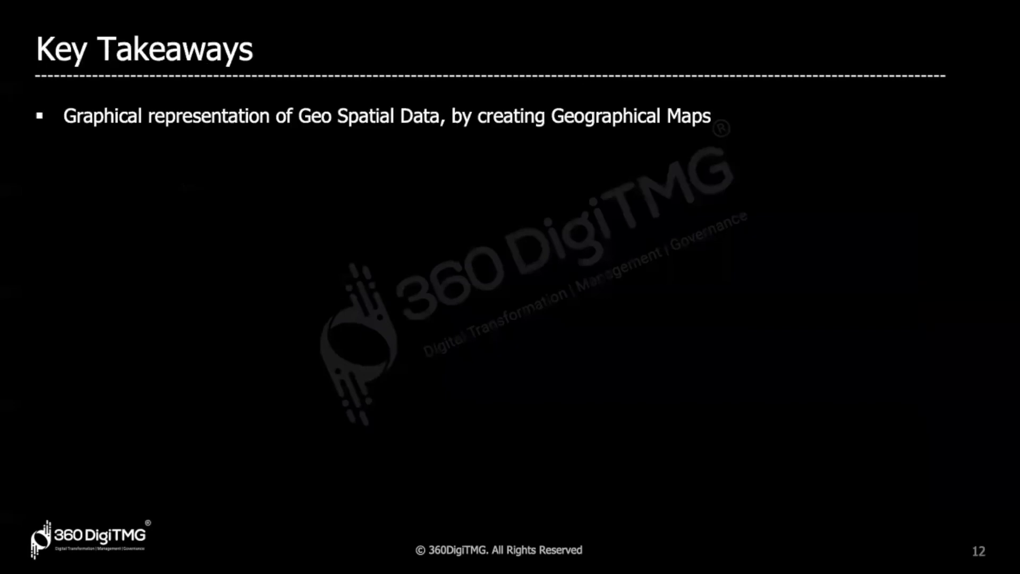